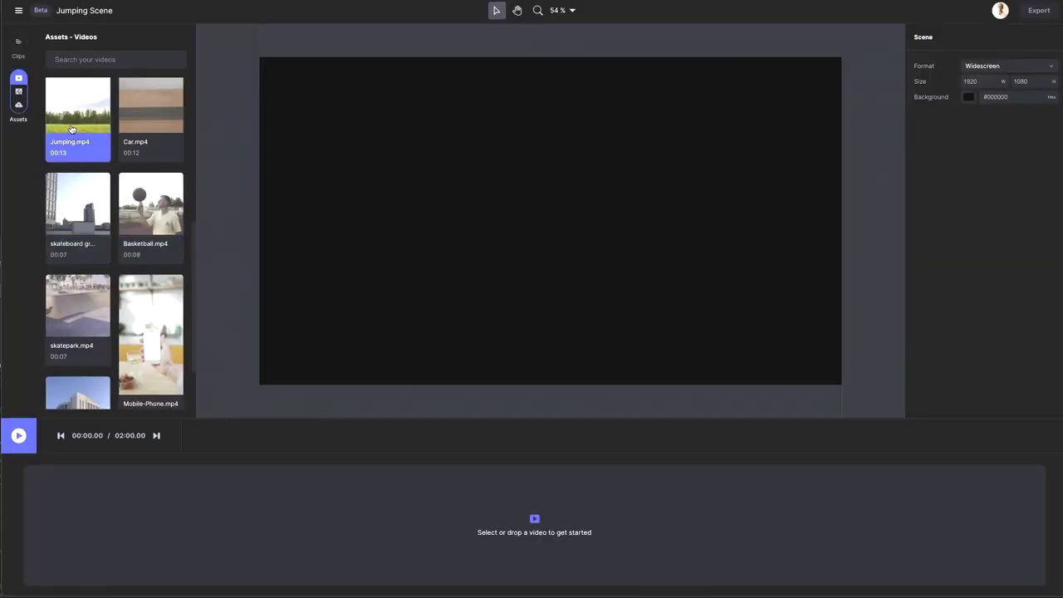
Step: Add Jumping.mp4 to the timeline and move the playhead to about 4.5 s, mid-jump
left_click_drag(70, 122, 399, 524)
left_click(77, 463)
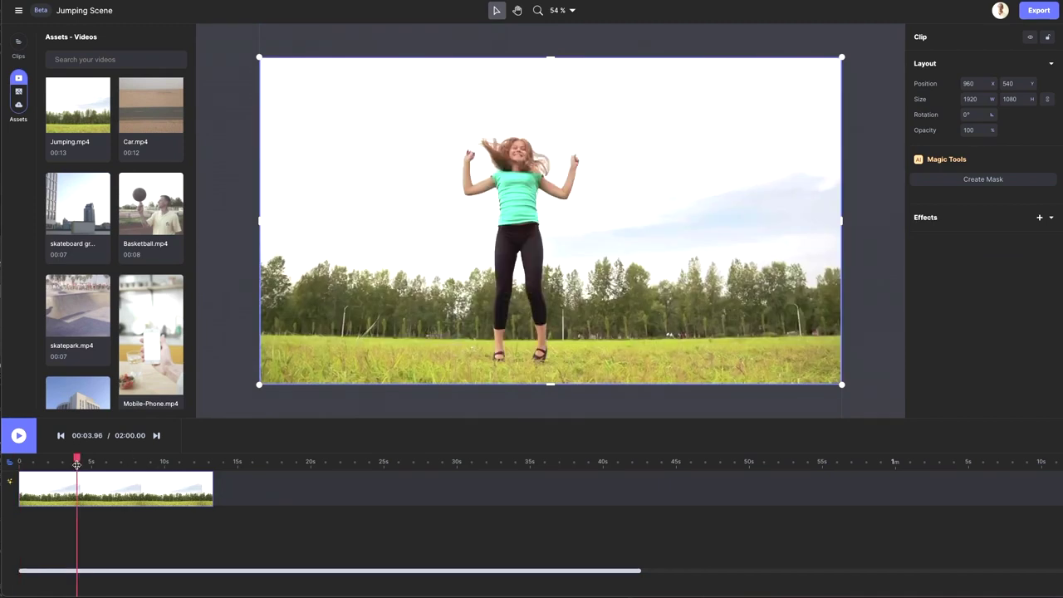
left_click(83, 463)
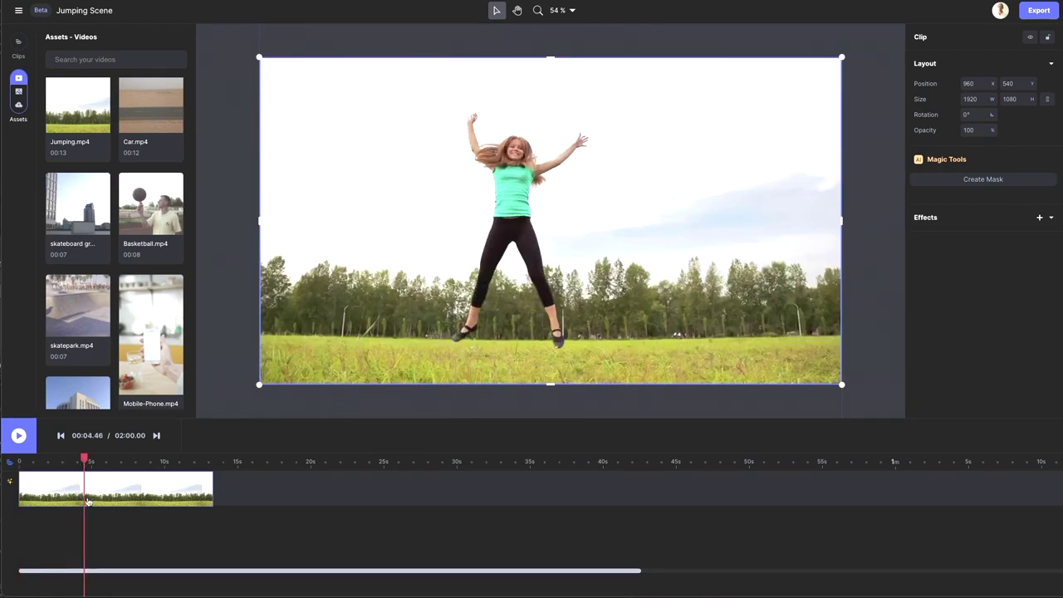
Step: Mask the jumping girl by including her body, preview the tracking, and save the mask
left_click(996, 177)
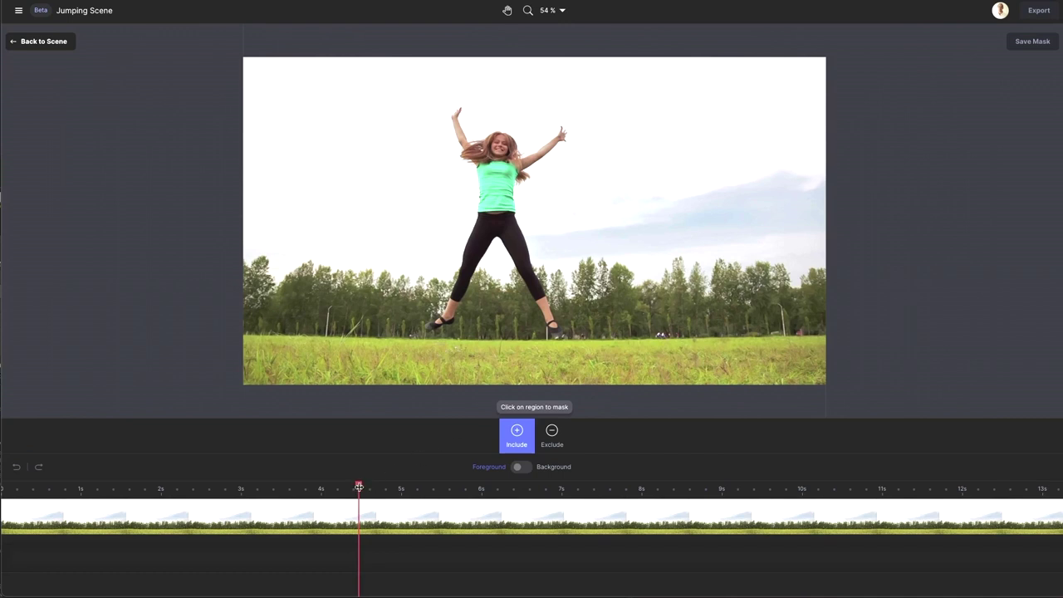
left_click_drag(358, 485, 413, 486)
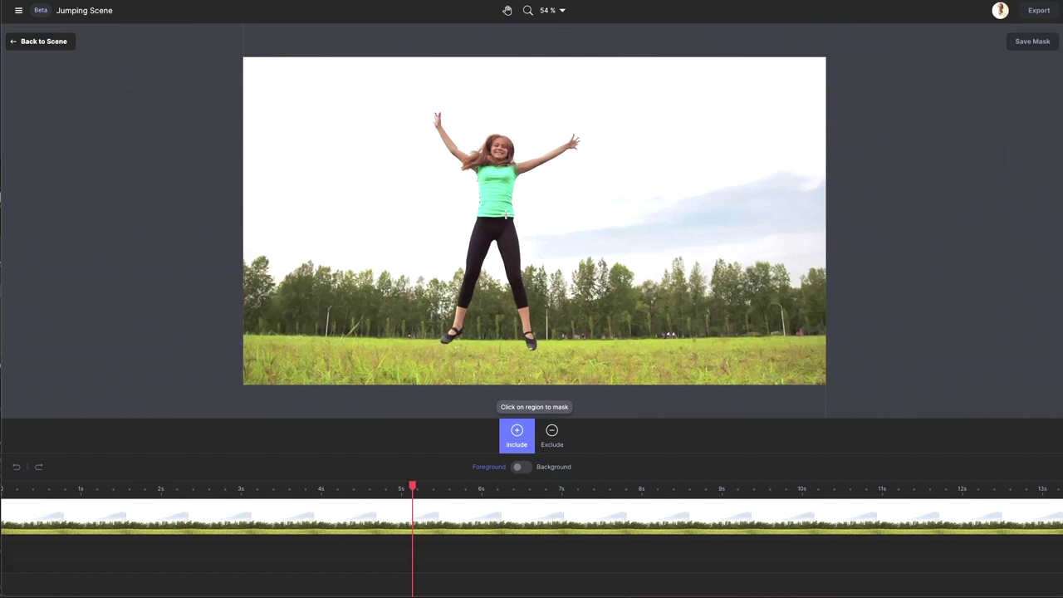
left_click(502, 222)
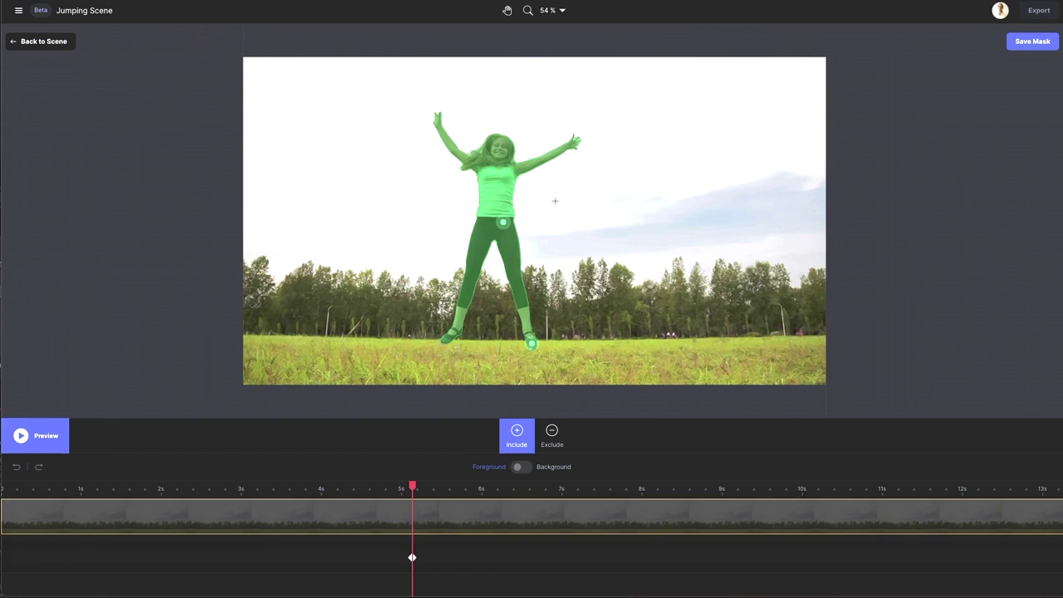
left_click(41, 448)
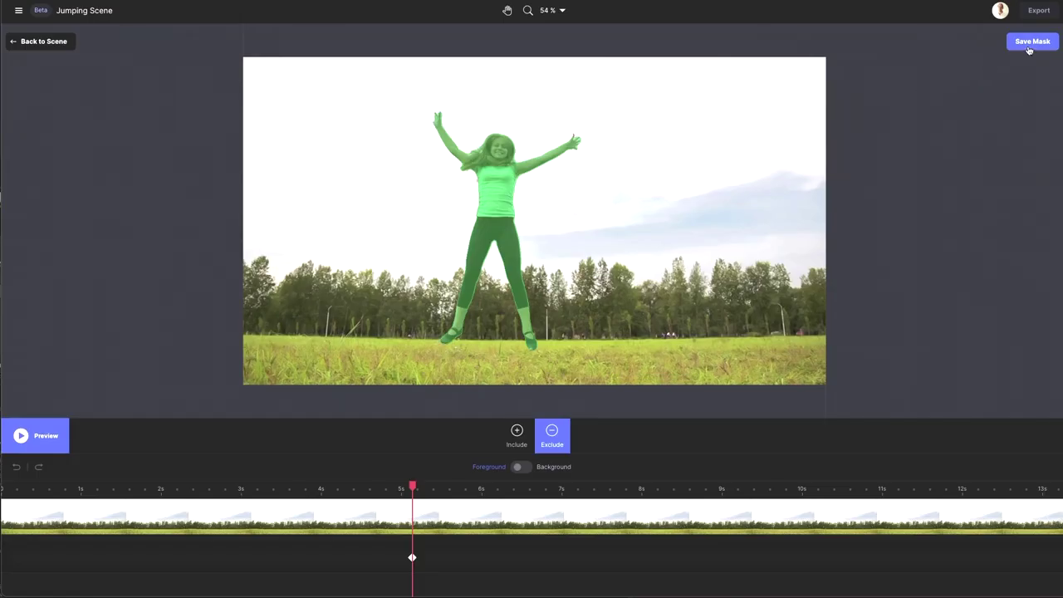
left_click(1030, 43)
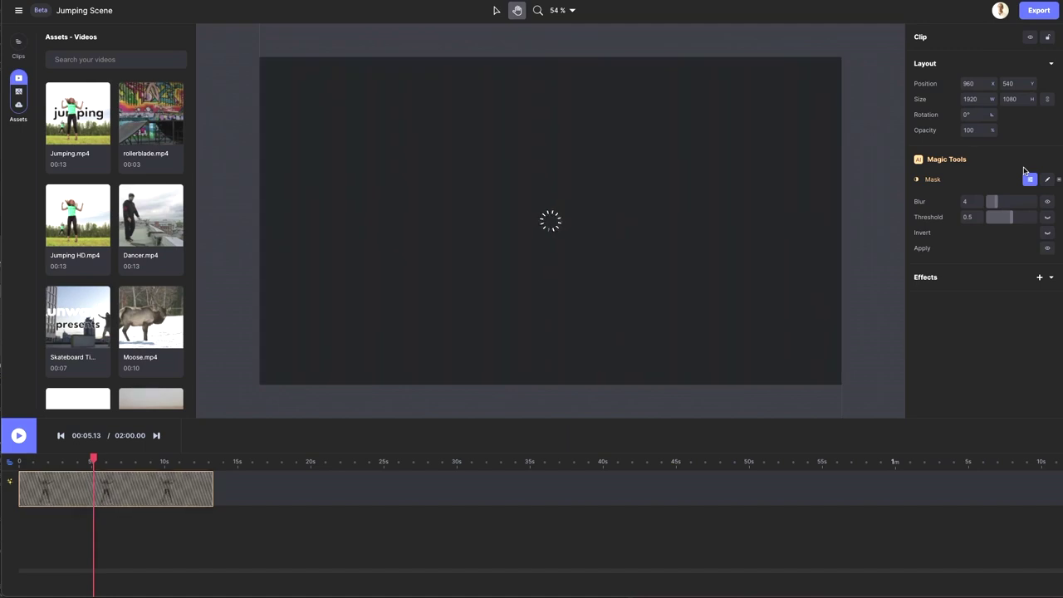
Step: Place a second Jumping.mp4 copy on a track under the masked clip, playhead near 5.5 s
scroll(111, 388, "down", 3)
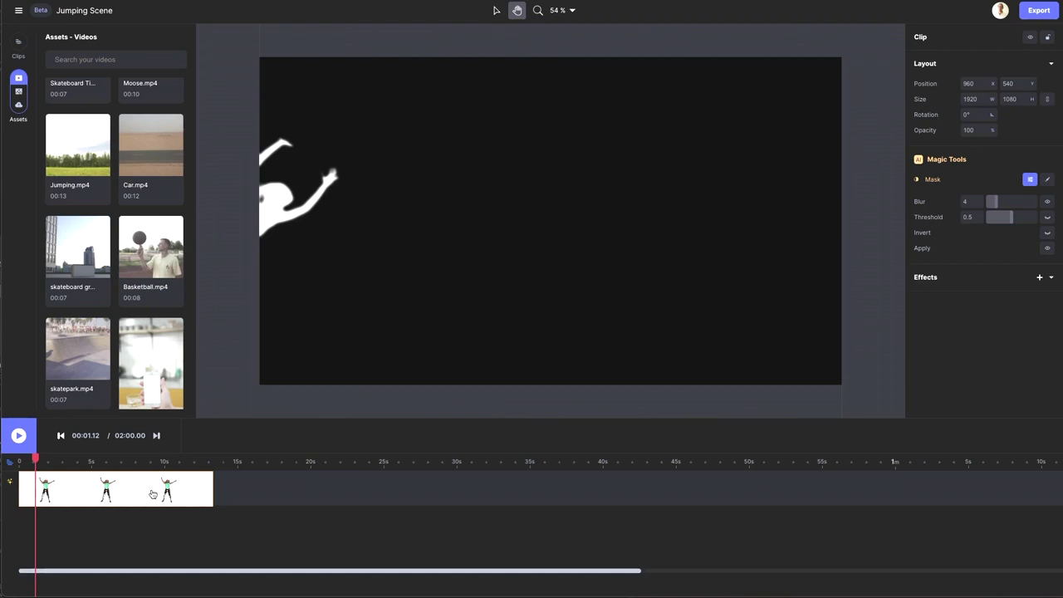
left_click_drag(86, 177, 85, 539)
left_click_drag(313, 504, 108, 530)
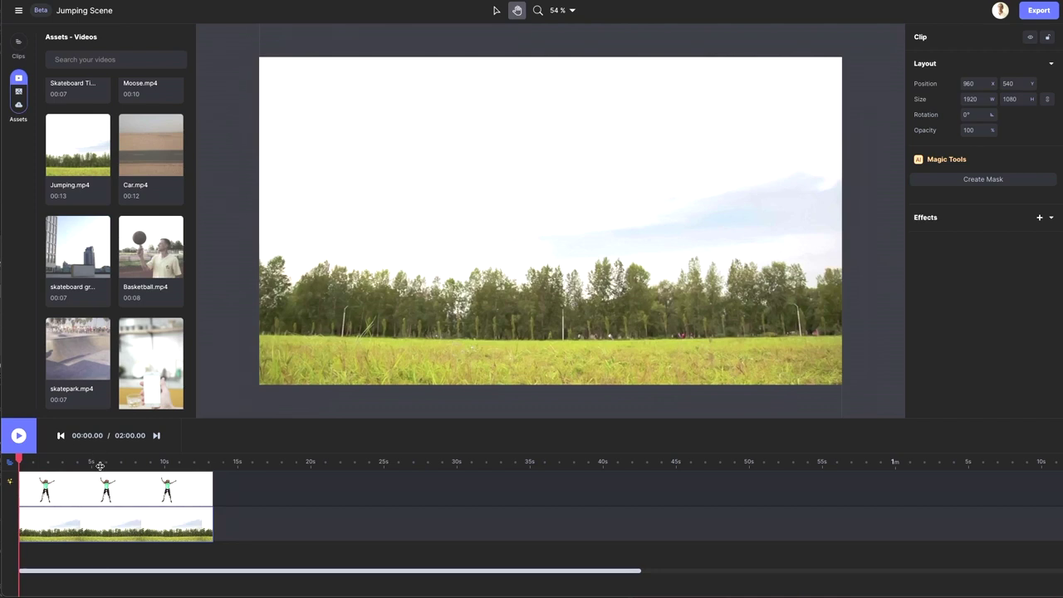
left_click(100, 463)
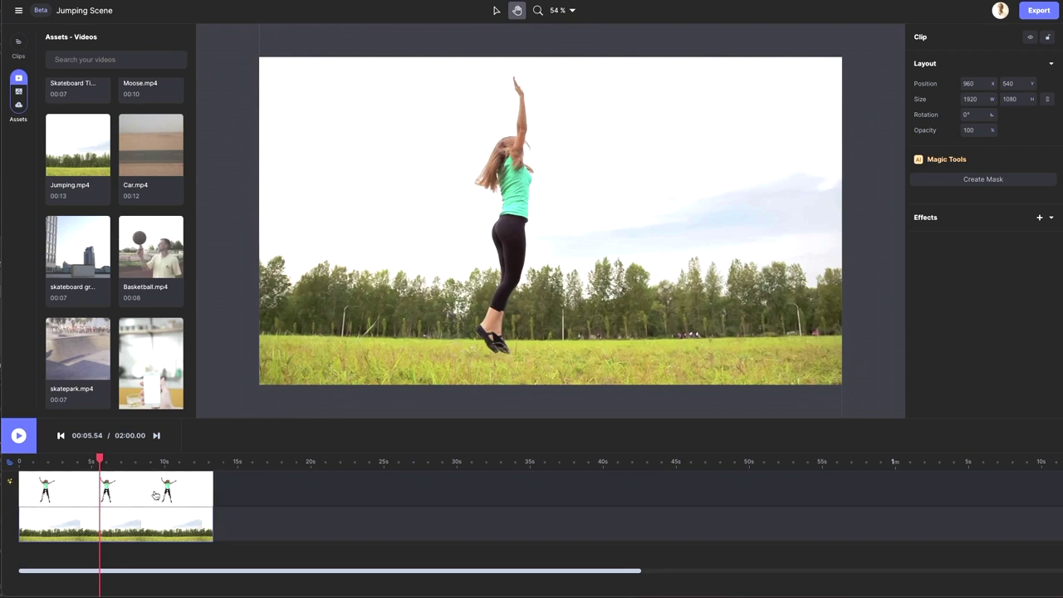
Step: Duplicate the masked jumper clip twice, then switch to canvas selection at about 3.8 s
left_click(106, 494)
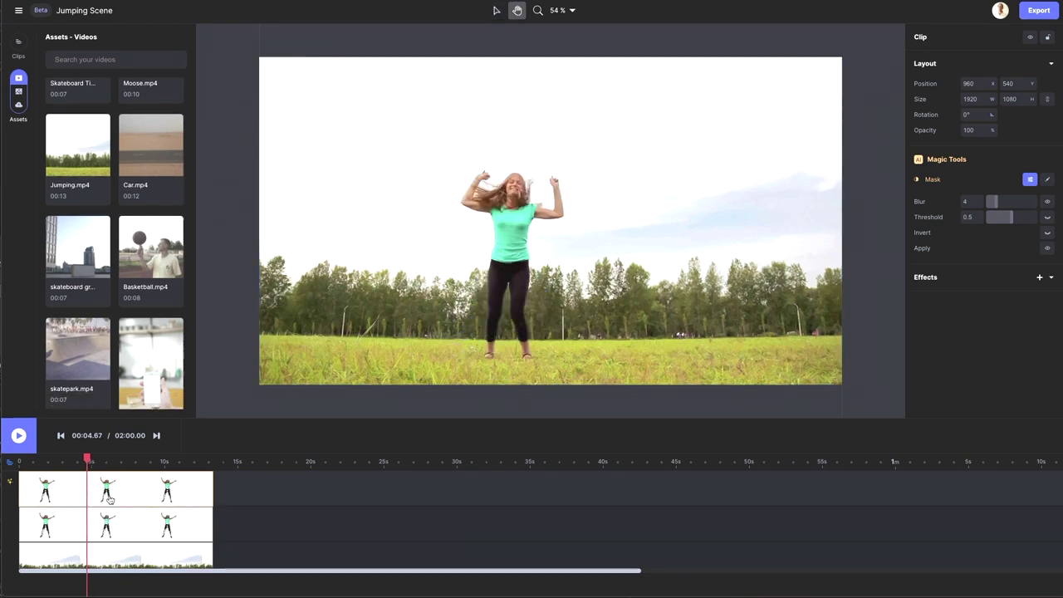
right_click(110, 498)
left_click(83, 528)
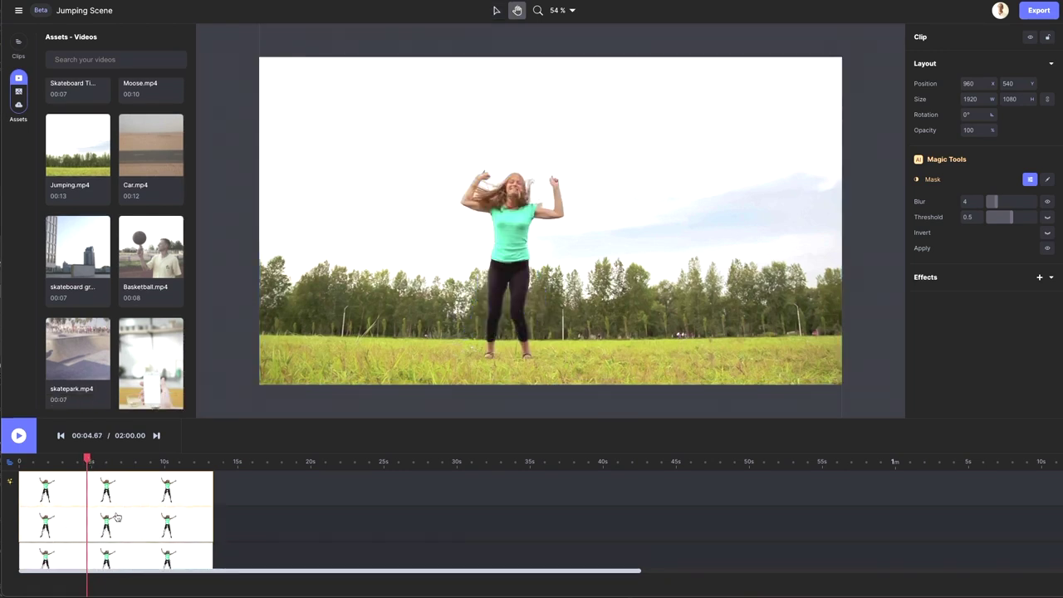
scroll(117, 518, "down", 1)
right_click(115, 515)
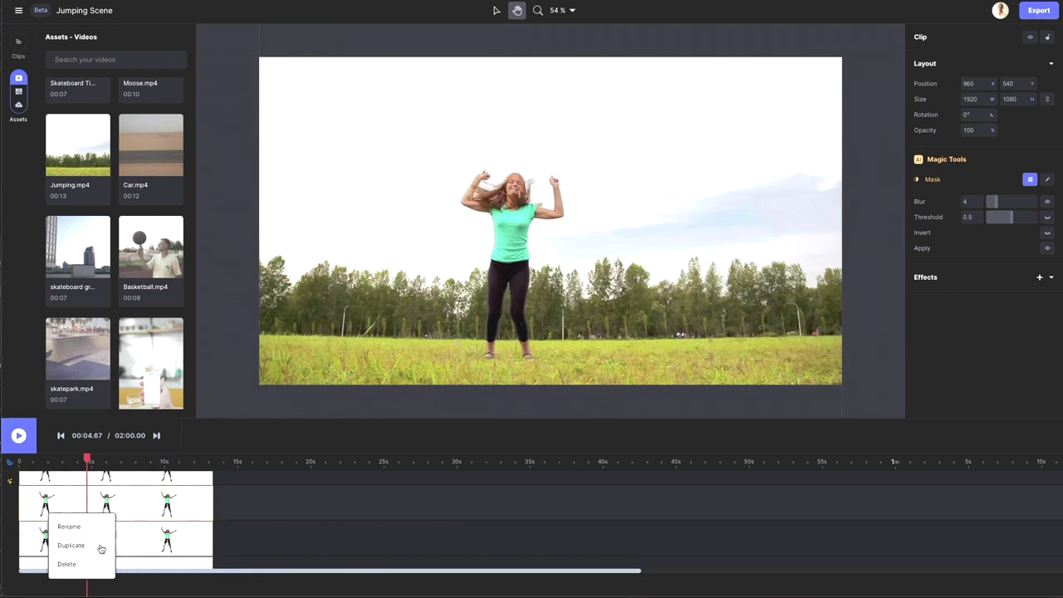
left_click(71, 544)
scroll(114, 538, "down", 1)
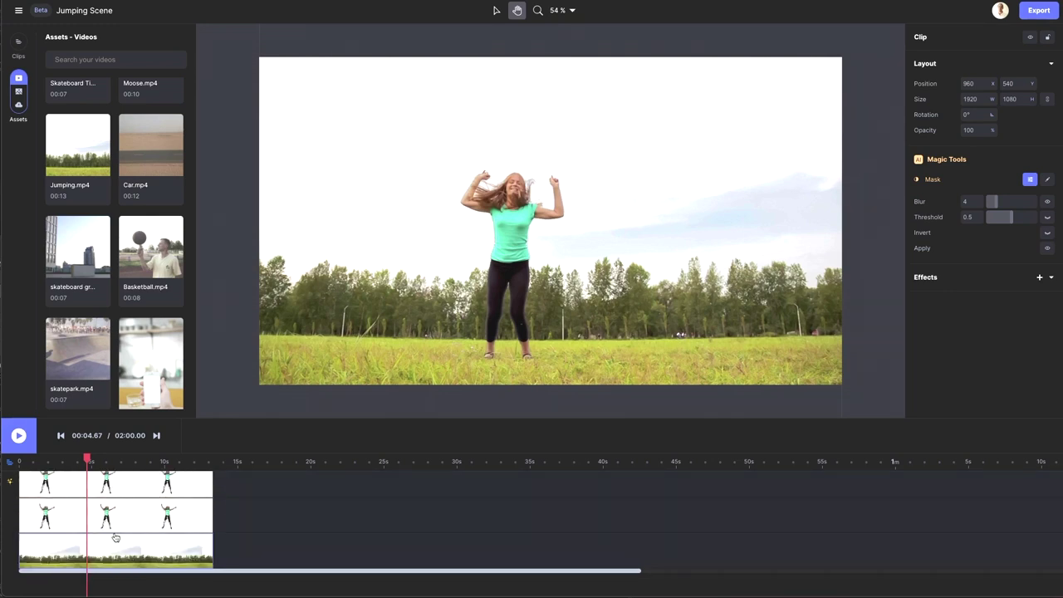
left_click(77, 537)
left_click(74, 463)
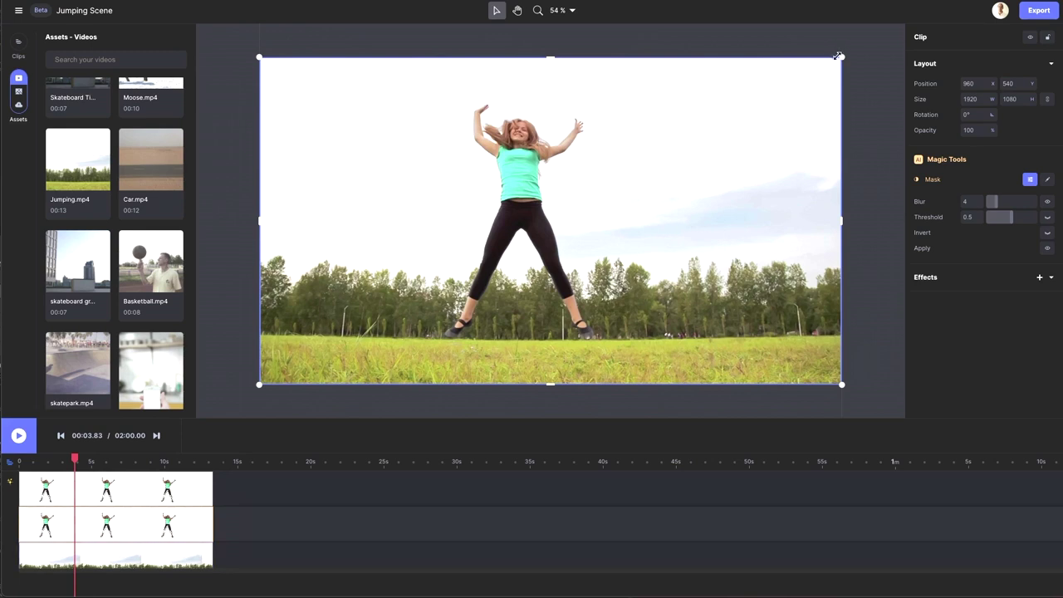
Step: Shrink one jumper copy toward the bottom-left and nudge the full-size jumper slightly up-right
left_click_drag(839, 57, 518, 229)
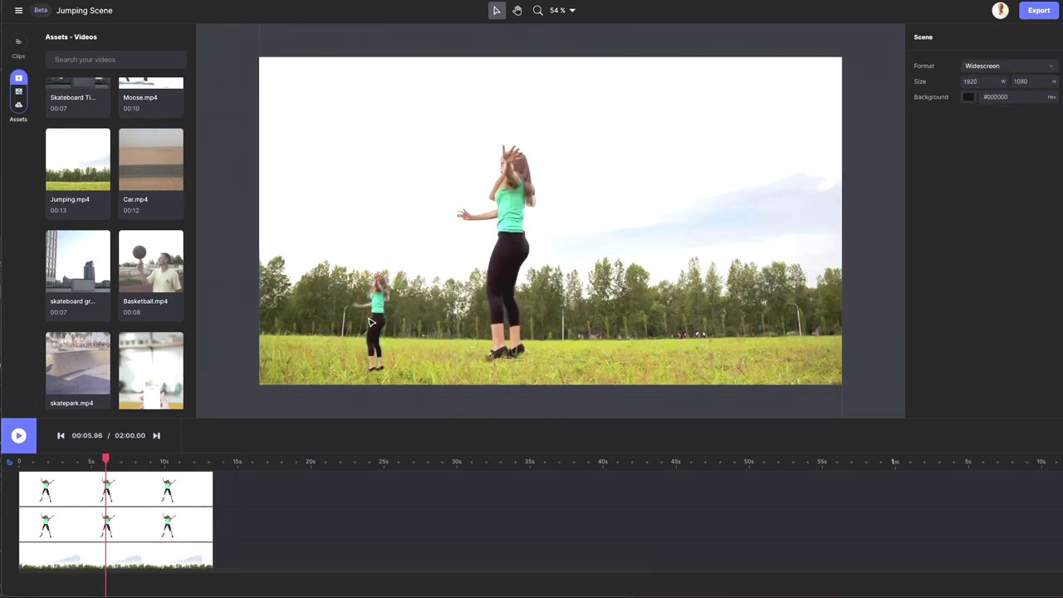
left_click(374, 323)
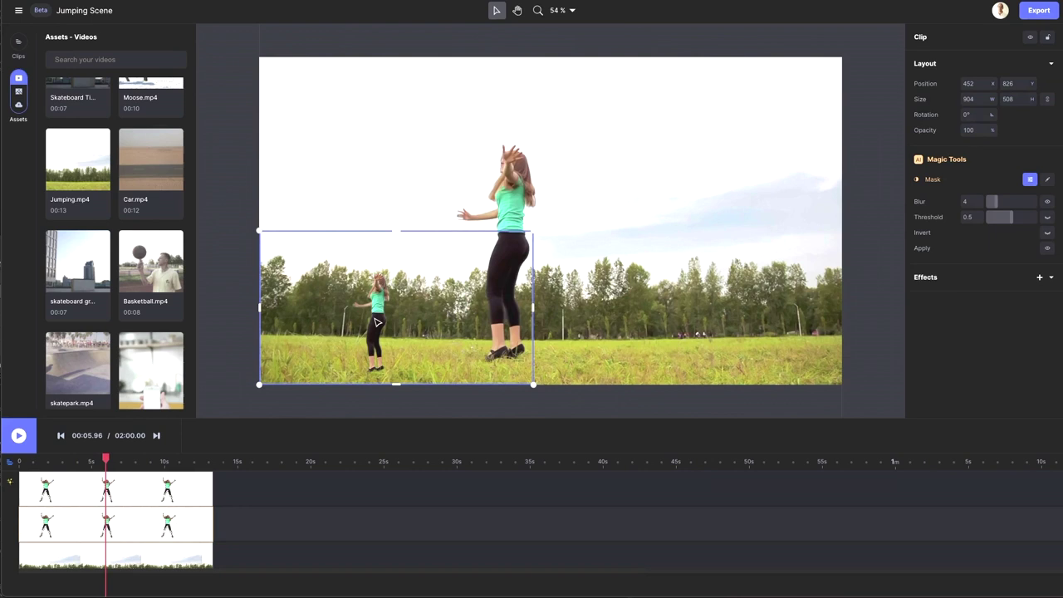
left_click_drag(376, 322, 385, 299)
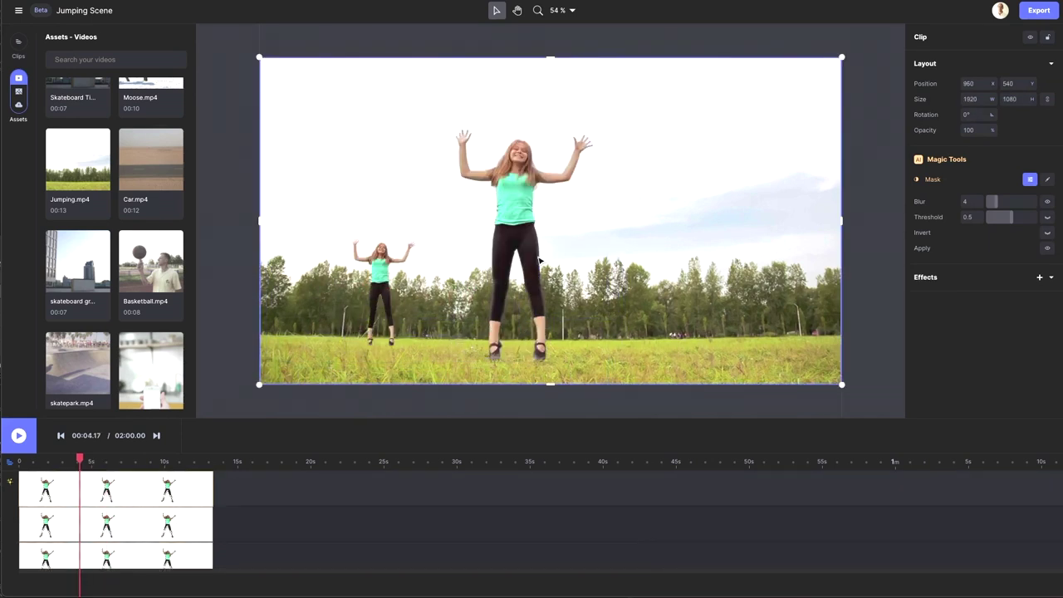
Step: Move another jumper copy right, shrink it to 803 x 452, and settle it lower right
left_click_drag(539, 261, 734, 259)
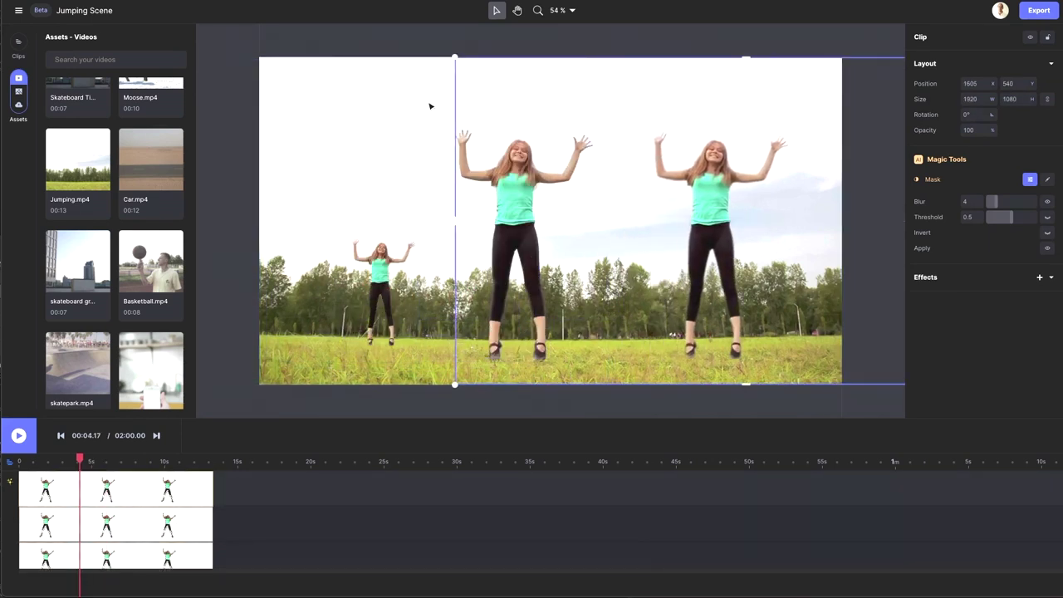
left_click_drag(452, 54, 731, 225)
left_click_drag(874, 303, 705, 279)
left_click_drag(562, 196, 622, 230)
left_click(761, 298)
left_click_drag(743, 295, 691, 292)
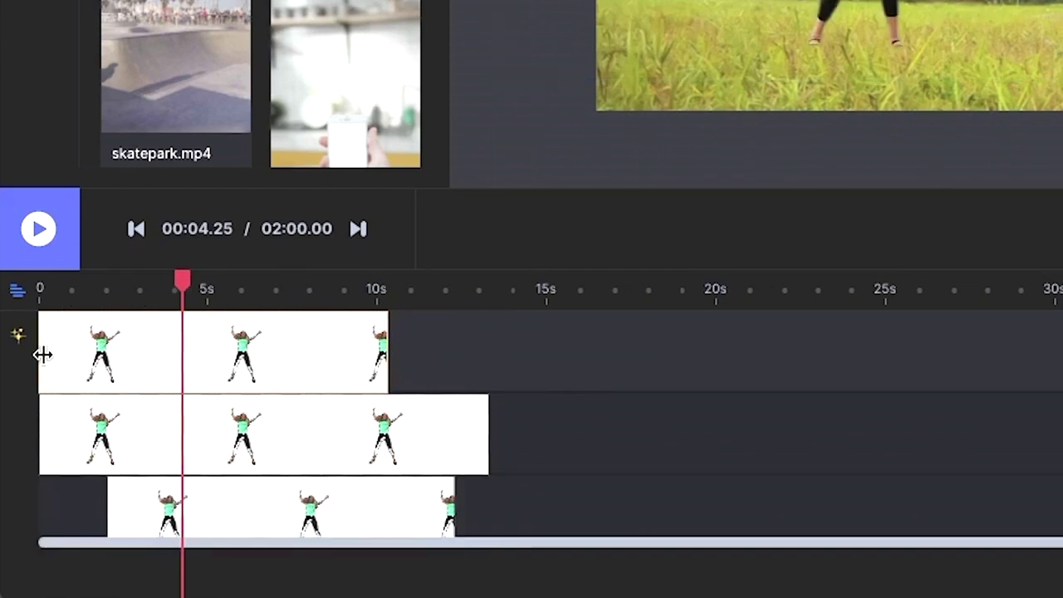
Step: Trim the top jumper clip's start, then trim and slide the middle clip to start later
left_click_drag(42, 356, 162, 358)
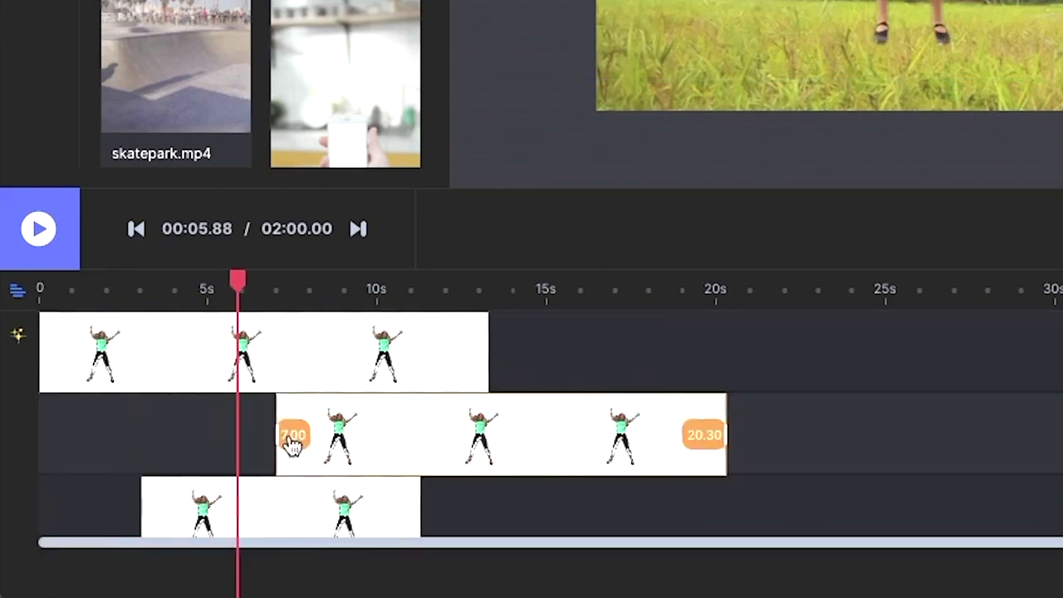
left_click_drag(291, 443, 607, 430)
left_click_drag(680, 434, 298, 441)
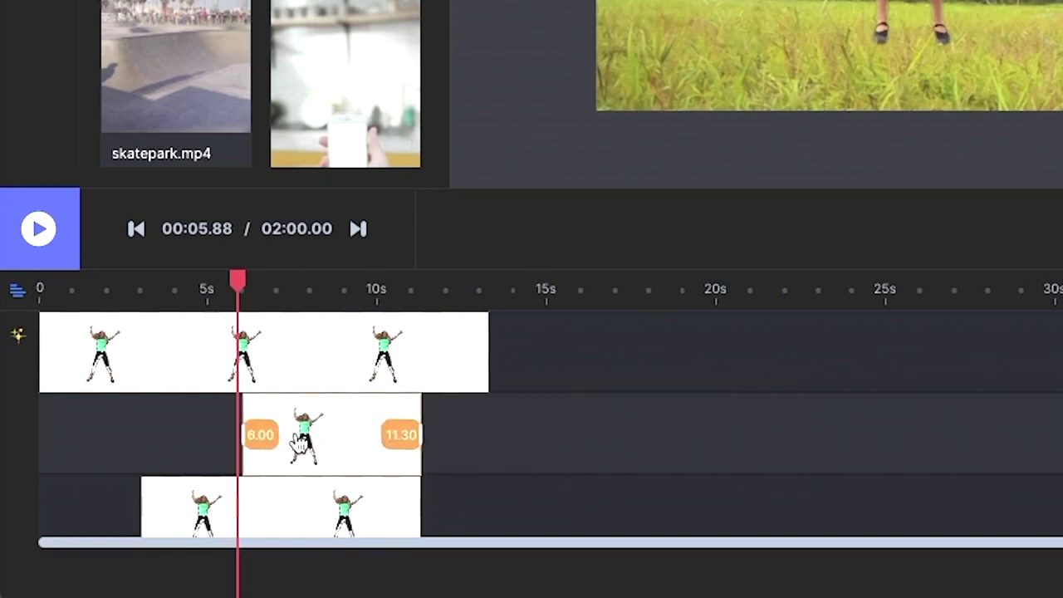
left_click_drag(299, 440, 266, 440)
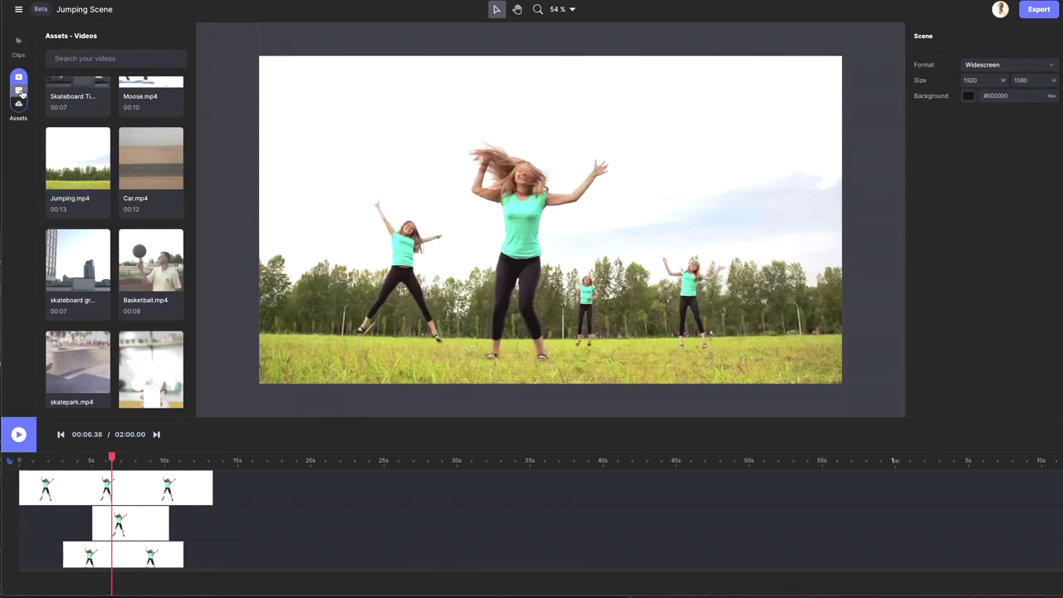
Step: Add the Jumping Title image on the bottom track, trim it to the video length, and play
left_click(19, 92)
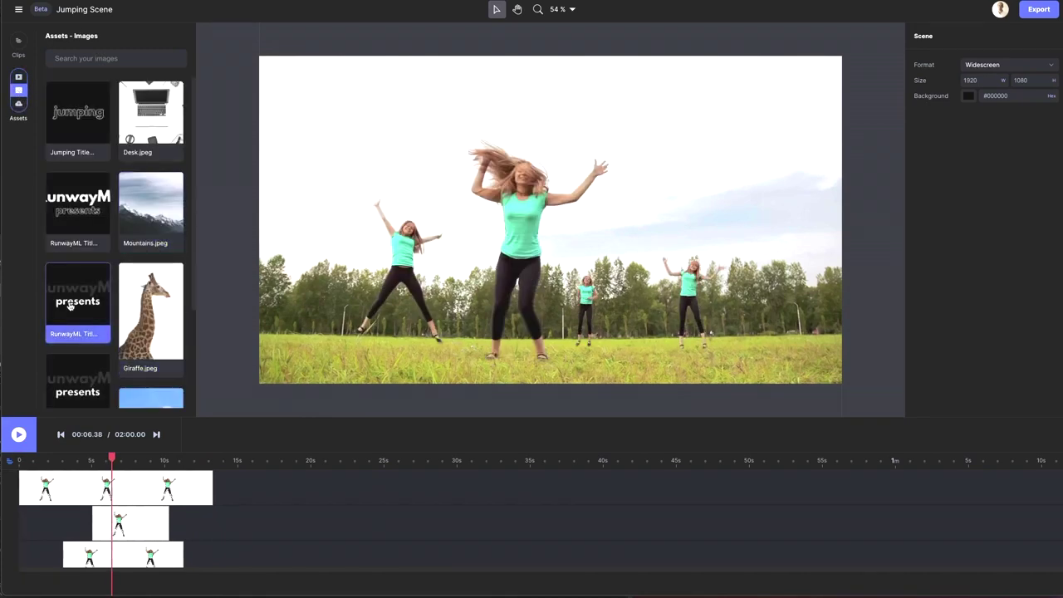
left_click_drag(78, 110, 89, 533)
left_click_drag(249, 487, 7, 524)
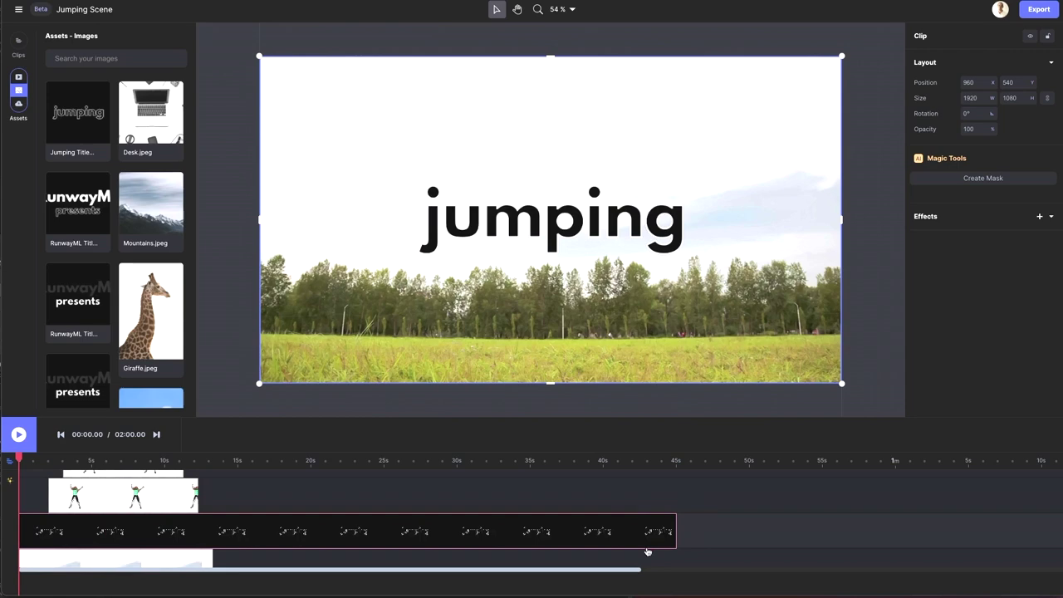
left_click_drag(672, 531, 215, 531)
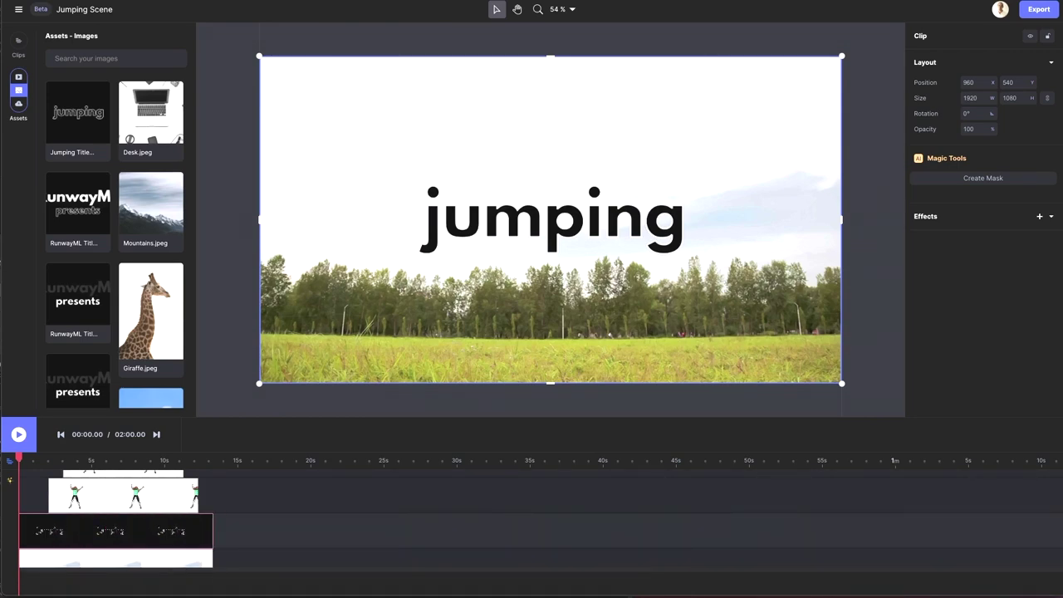
key("space")
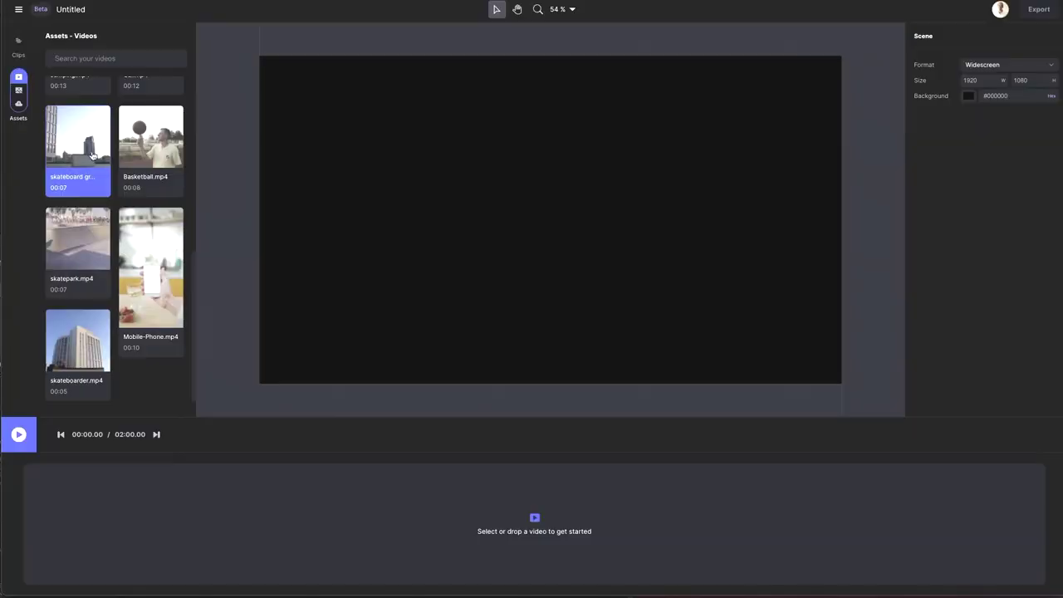
Step: Add skateboarder.mp4, stop at 00:02.46 as he jumps the block, and open Create Mask
left_click_drag(77, 137, 387, 510)
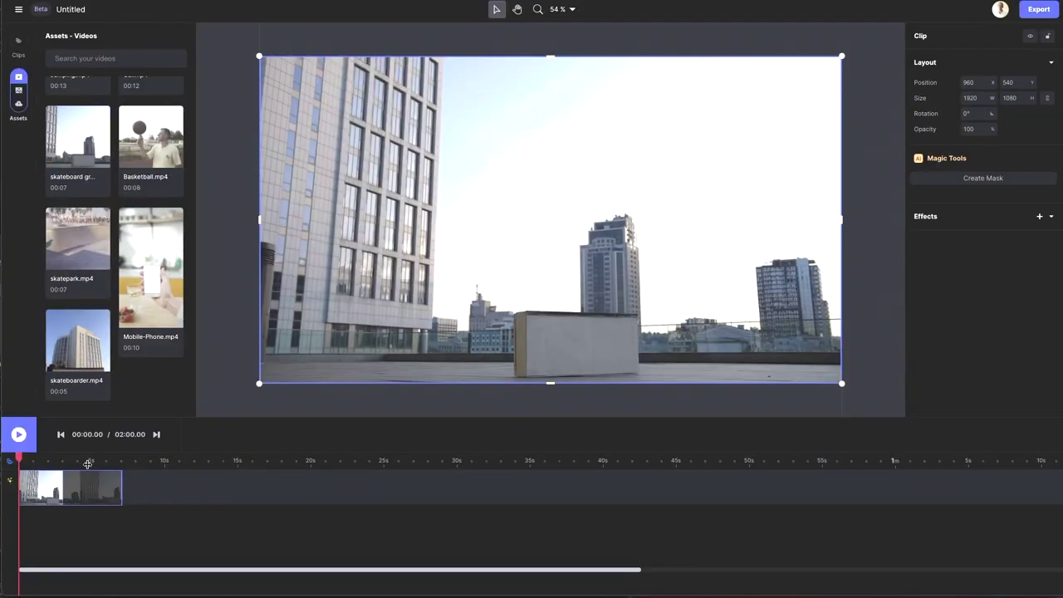
key("space")
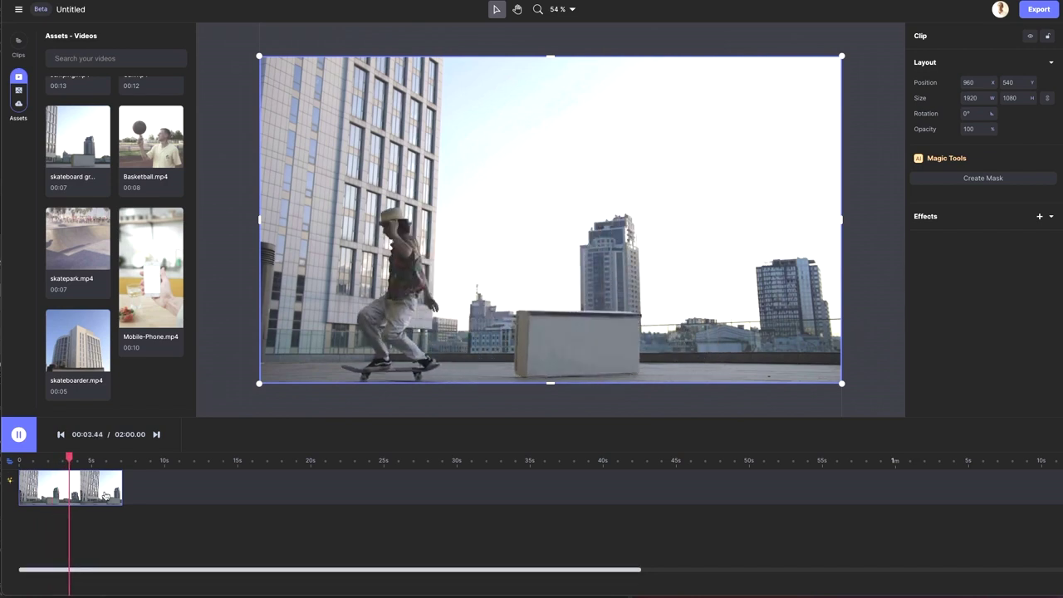
left_click(55, 461)
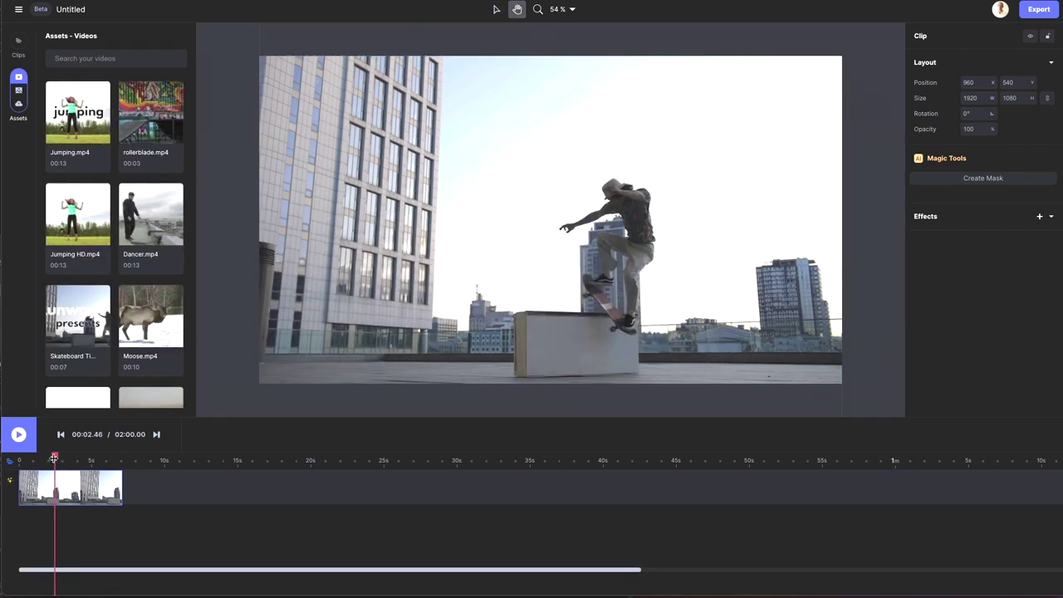
left_click(961, 177)
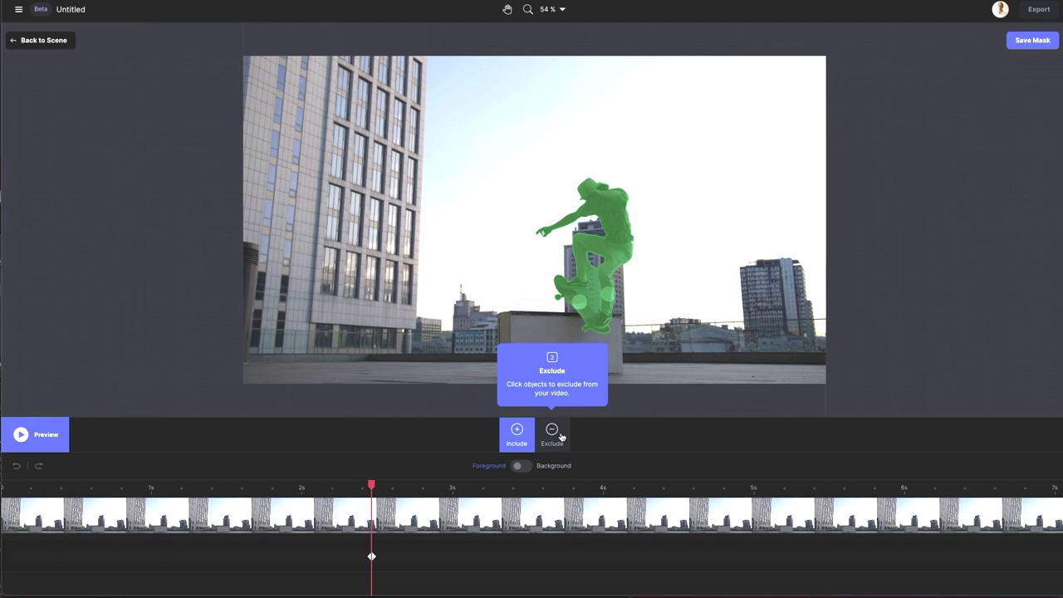
Step: Switch the mask marker to Exclude mode
left_click(561, 437)
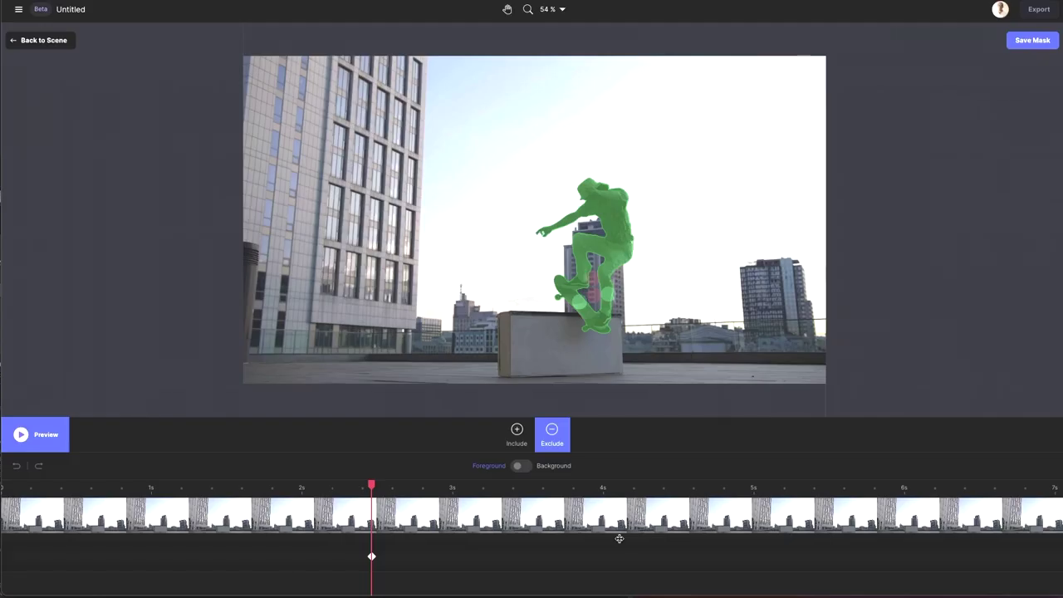
Step: Return to Include, refine the mask around the skater's legs zoomed in, then preview tracking
left_click(516, 431)
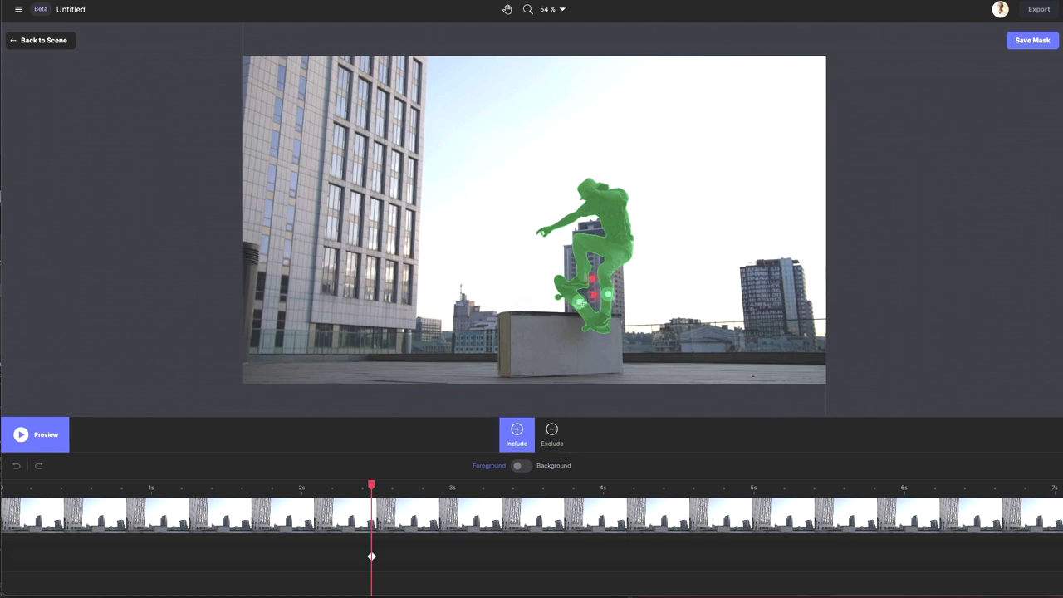
scroll(610, 306, "up", 5)
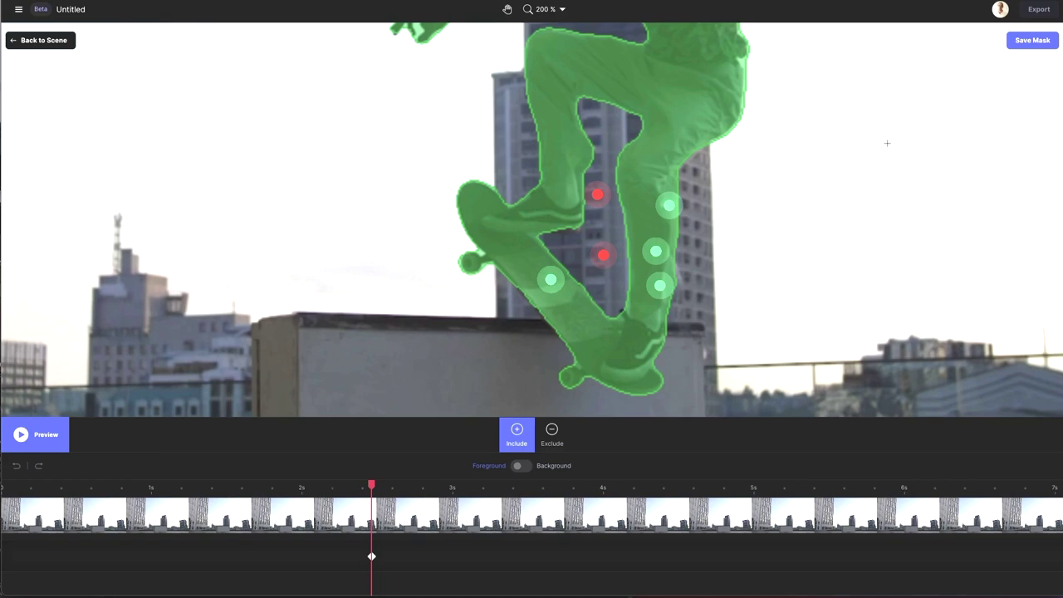
key("shift+1")
left_click(40, 445)
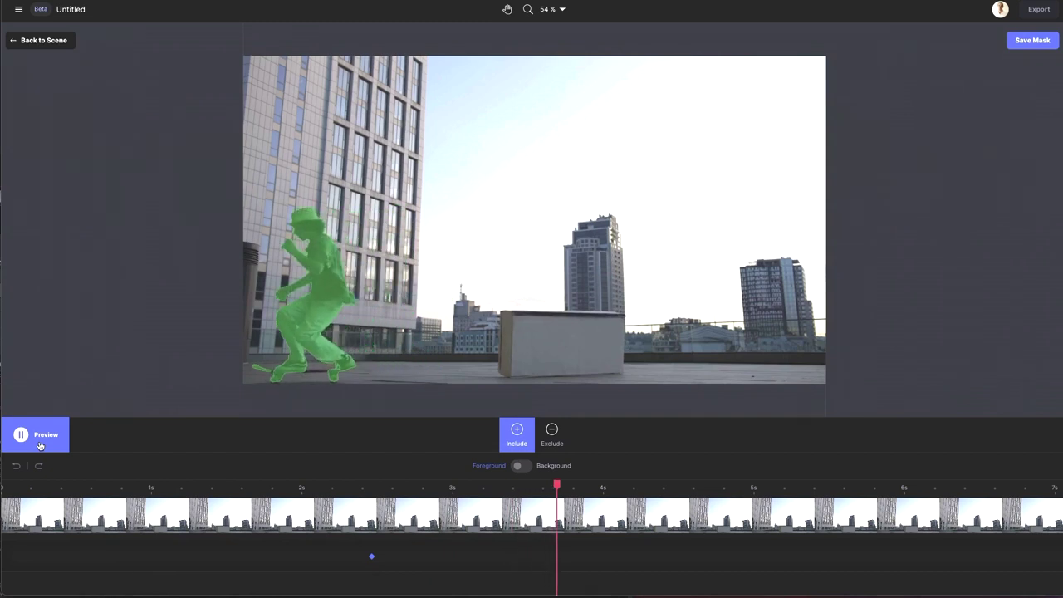
Step: Move the playhead back to about 3.6 s, where the skater rides in, and replay the mask preview
left_click(39, 446)
left_click_drag(579, 482, 536, 486)
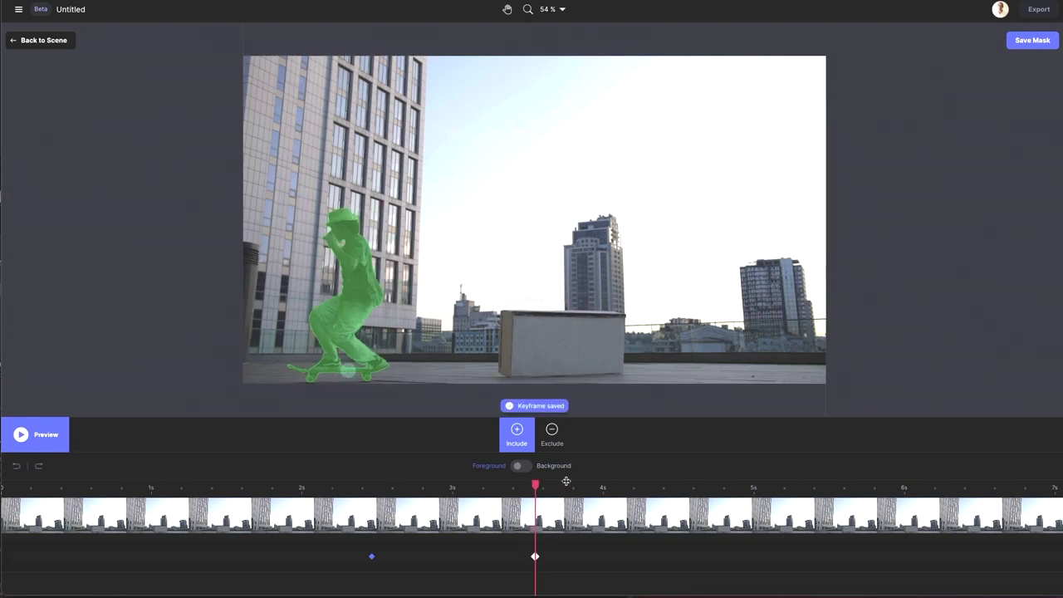
left_click(52, 440)
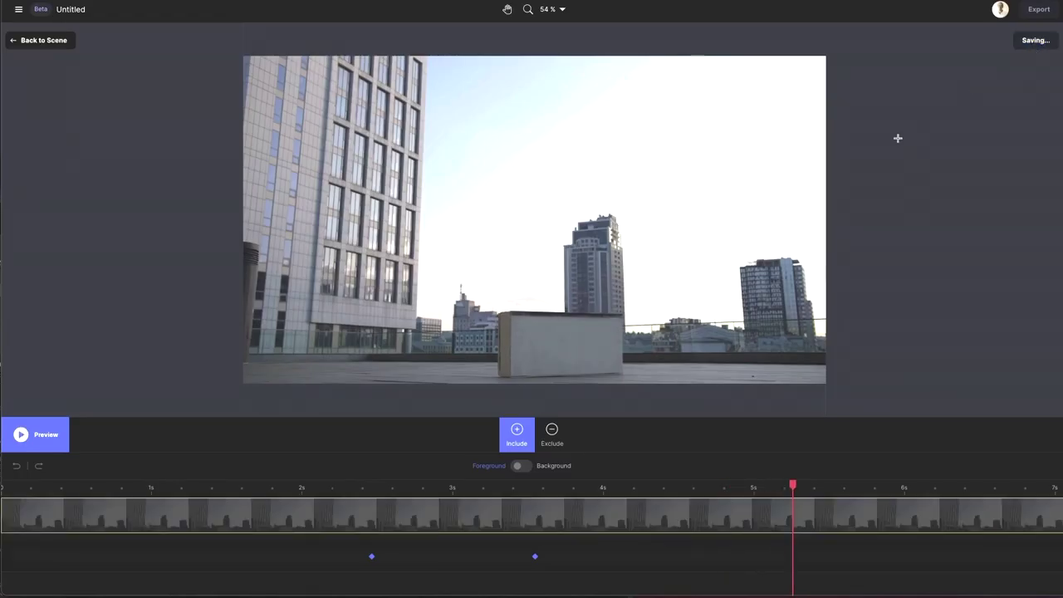
Step: Place the original skateboard footage on the timeline and duplicate the masked skater clip
scroll(85, 177, "down", 2)
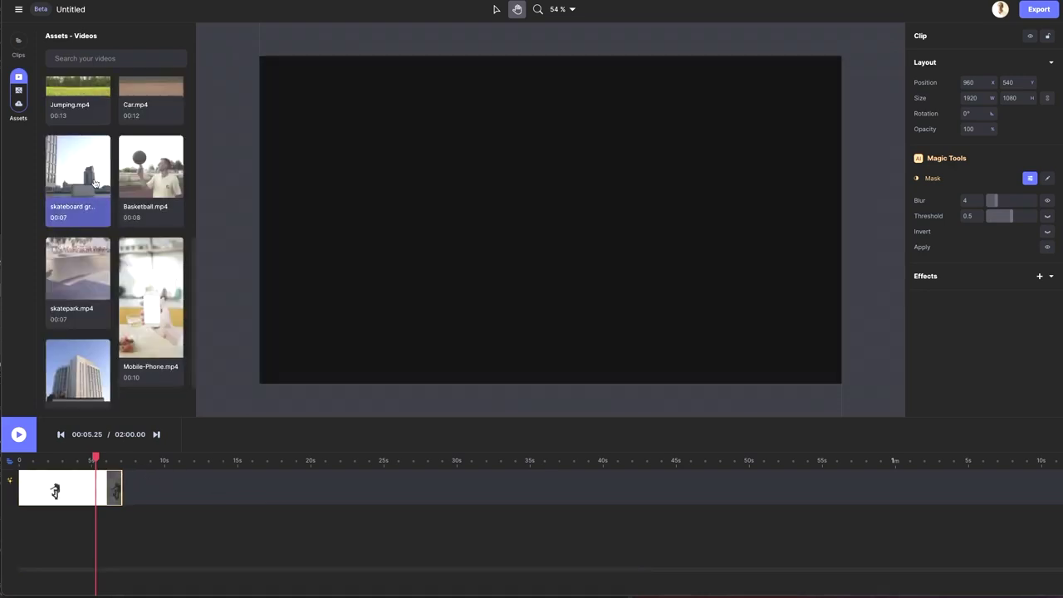
left_click_drag(85, 177, 39, 531)
left_click(72, 482)
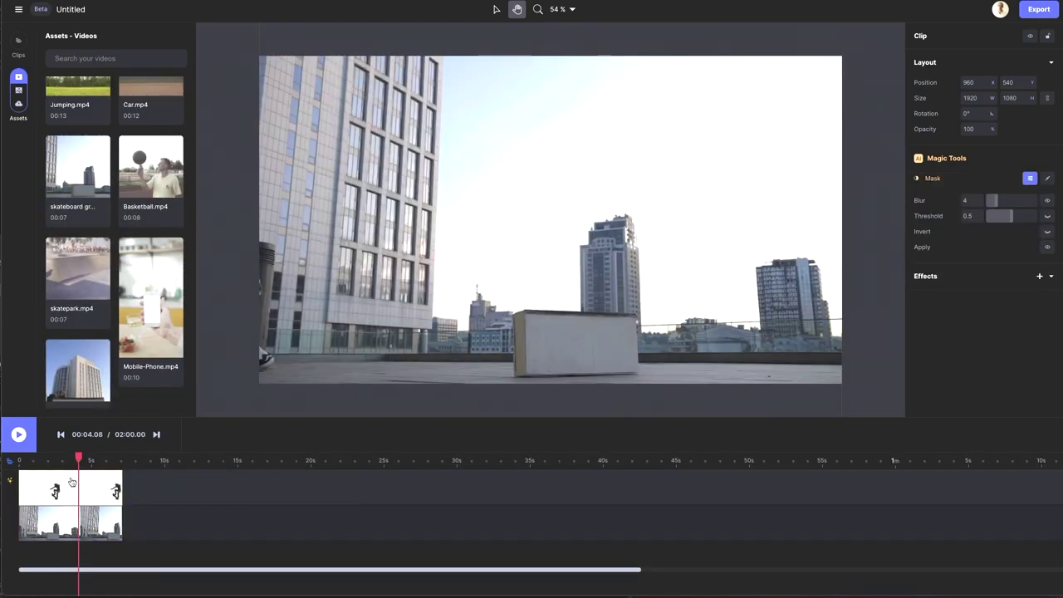
key("ctrl+d")
right_click(72, 485)
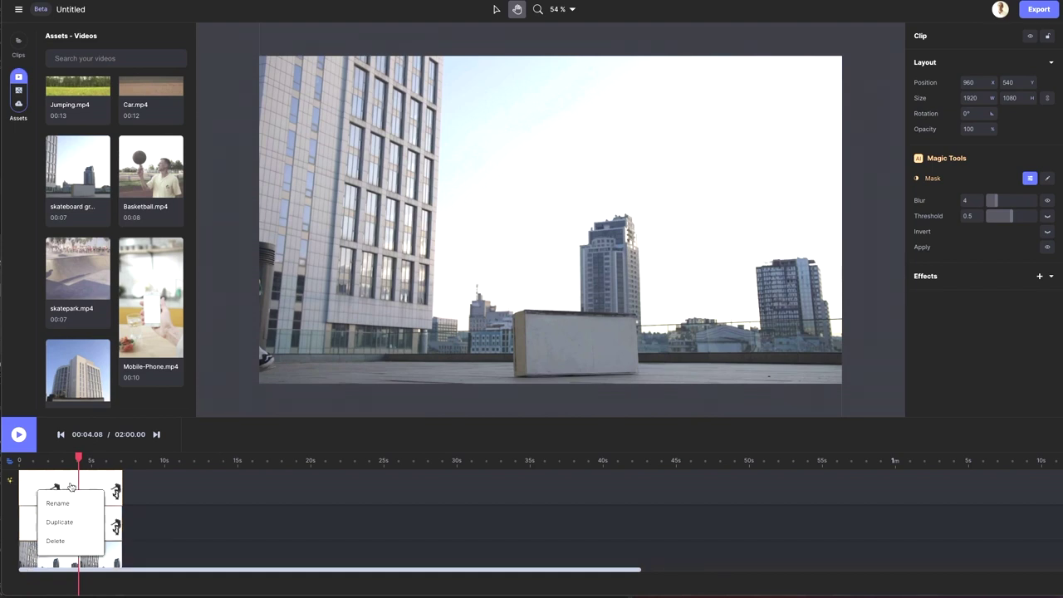
left_click(69, 522)
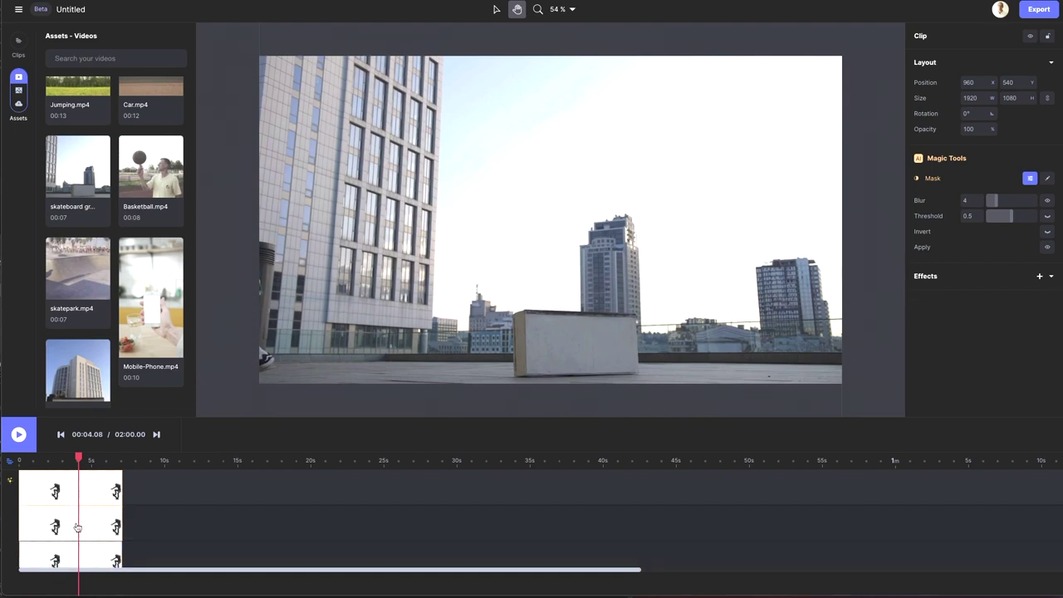
Step: Restore both duplicated skater tracks, shift one copy later in time, and play the composite
key("ctrl+z")
key("ctrl+z")
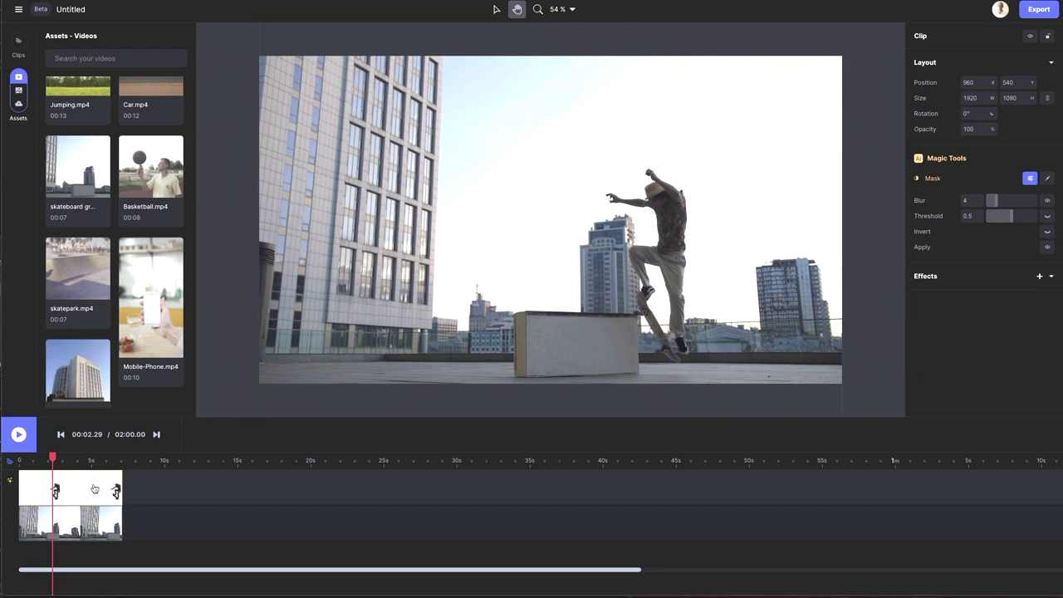
key("ctrl+shift+z")
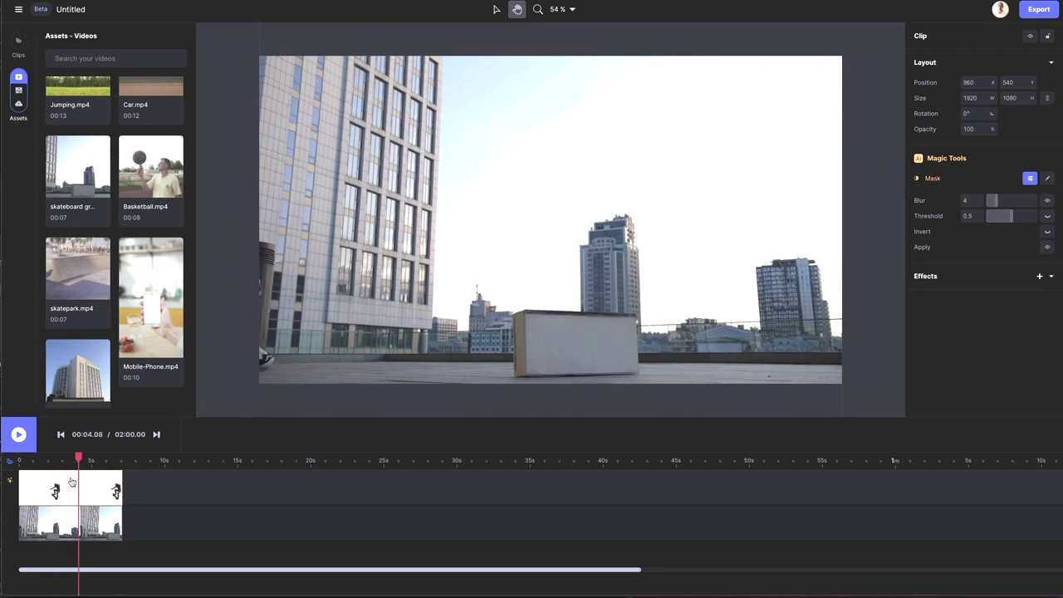
key("ctrl+shift+z")
left_click_drag(71, 519, 105, 496)
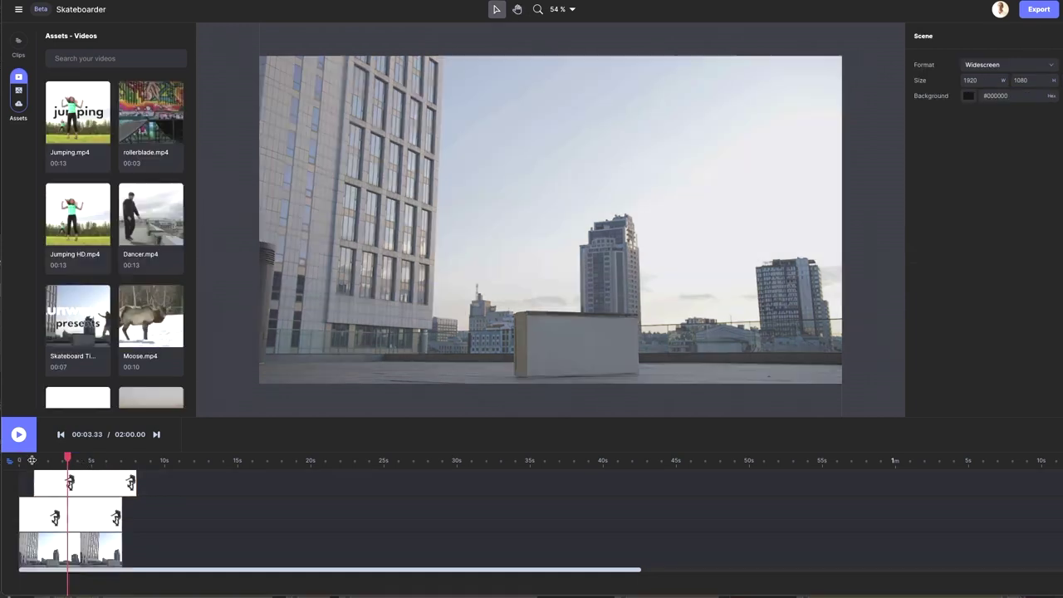
key("space")
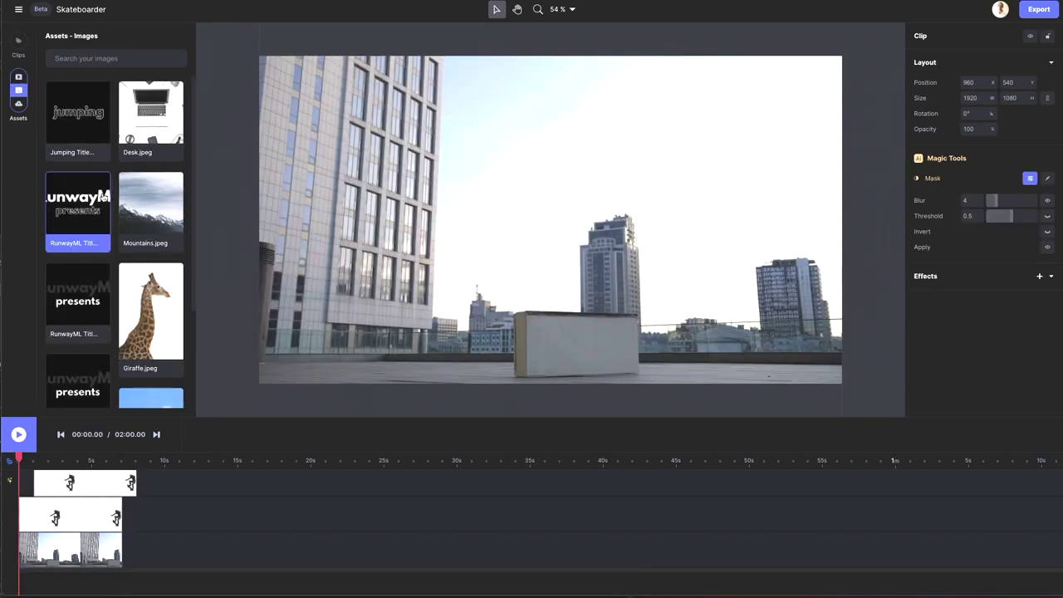
Step: Add the RunwayML Title image to the timeline and move it below the skater layers
scroll(101, 196, "down", 1)
left_click_drag(85, 129, 83, 514)
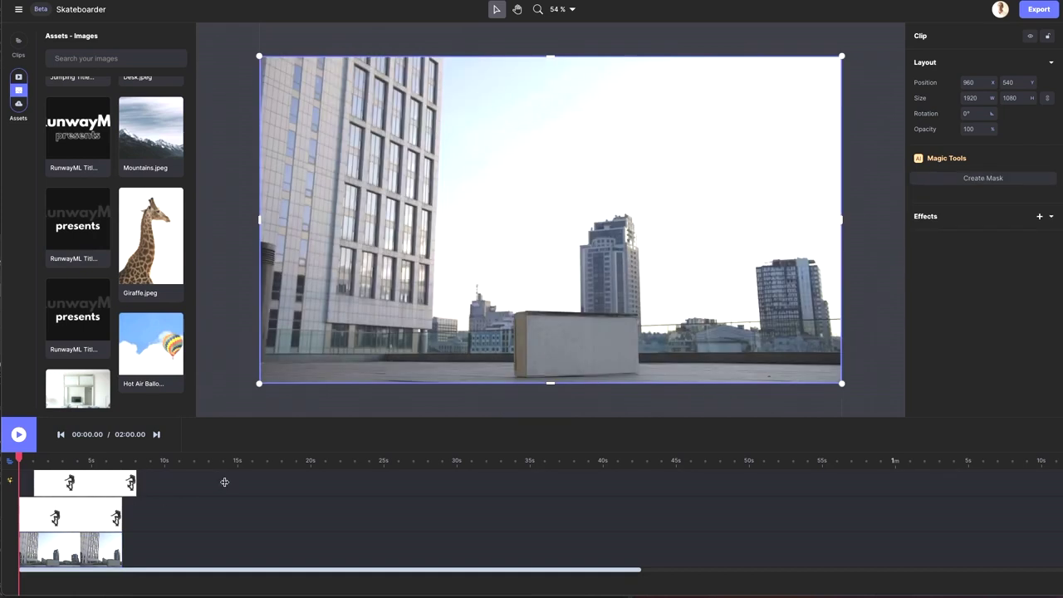
left_click_drag(117, 525, 89, 555)
left_click_drag(108, 477, 91, 551)
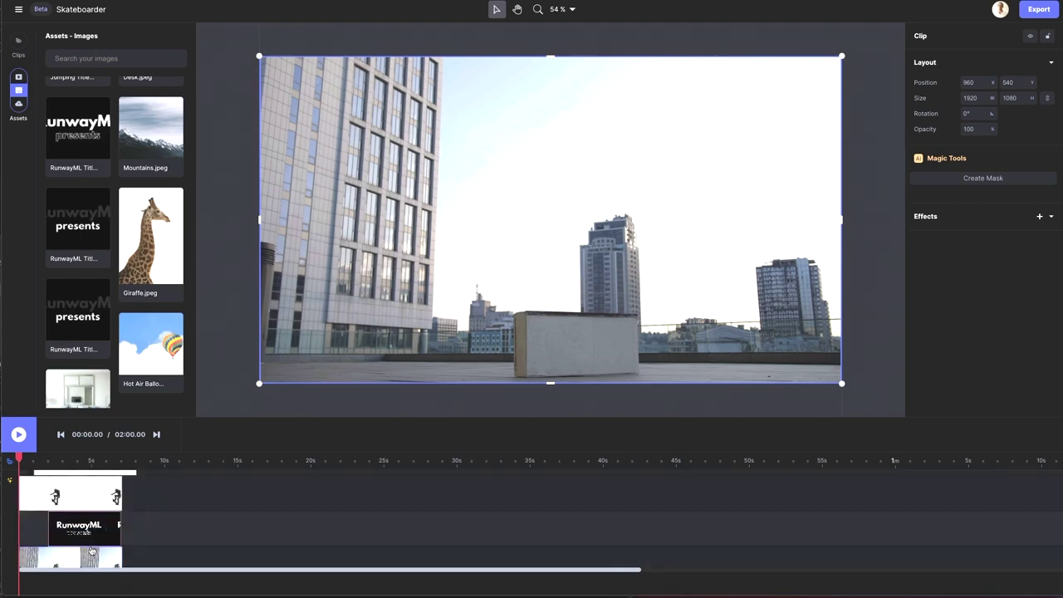
Step: Select the title clip and play the composite to check the layering
left_click(49, 527)
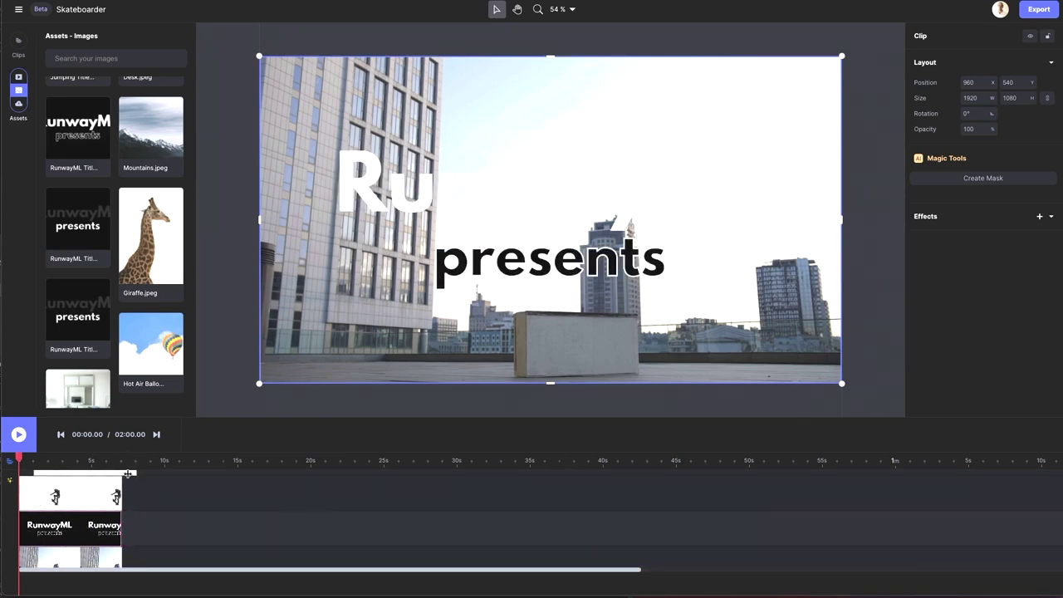
key("space")
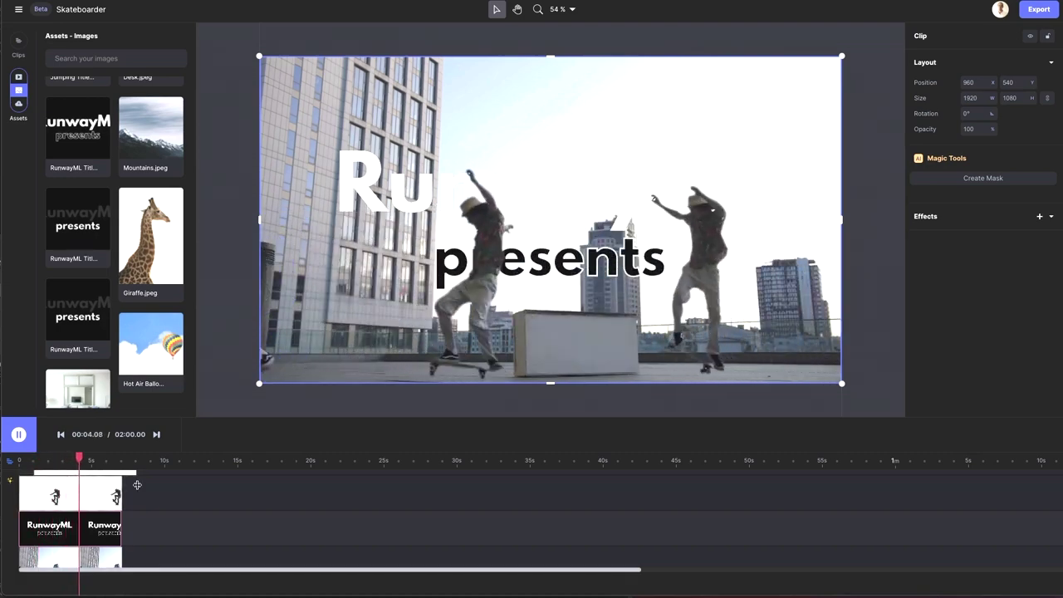
key("space")
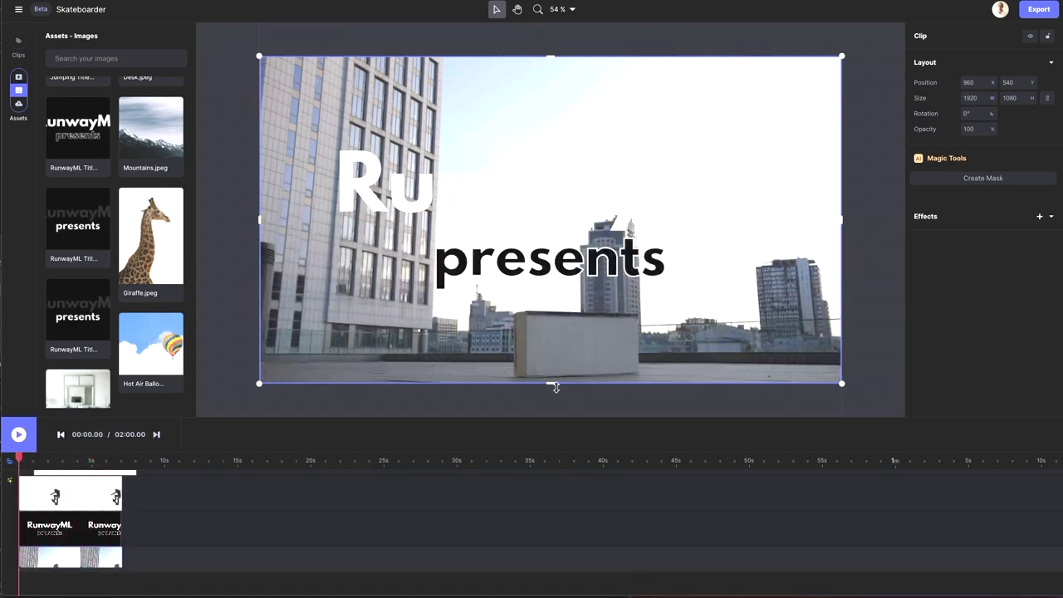
Step: Add a Brightness & Contrast effect to the title clip and raise its brightness to about 46.15
left_click(1039, 217)
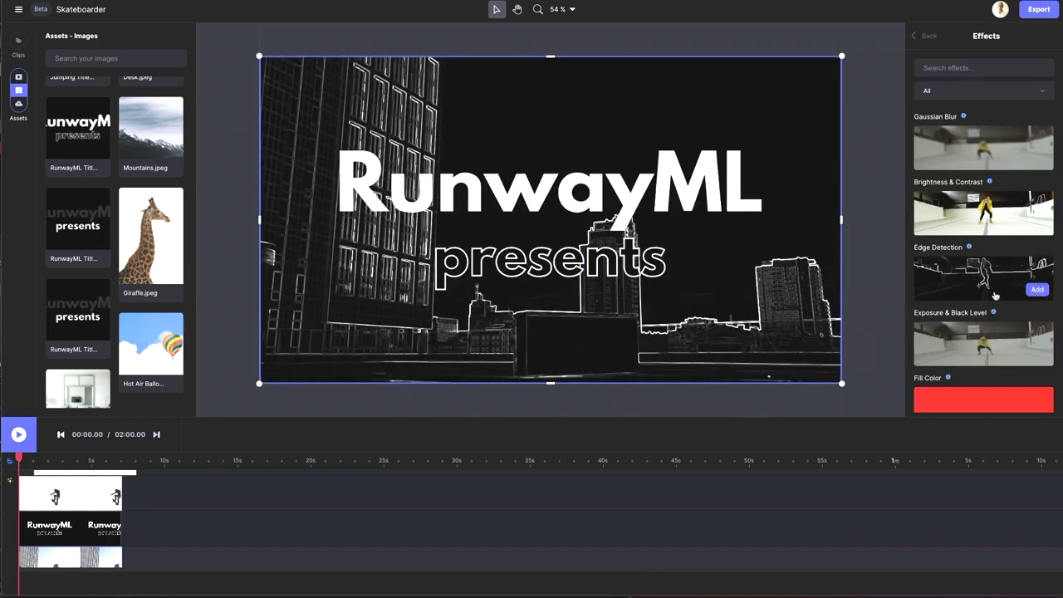
mouse_move(1036, 355)
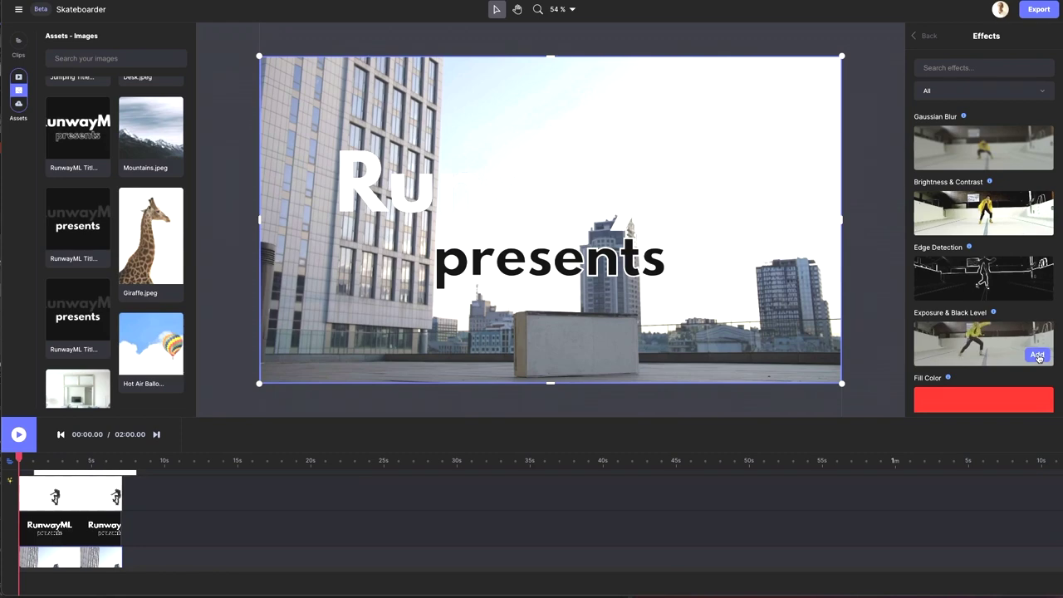
left_click(1037, 224)
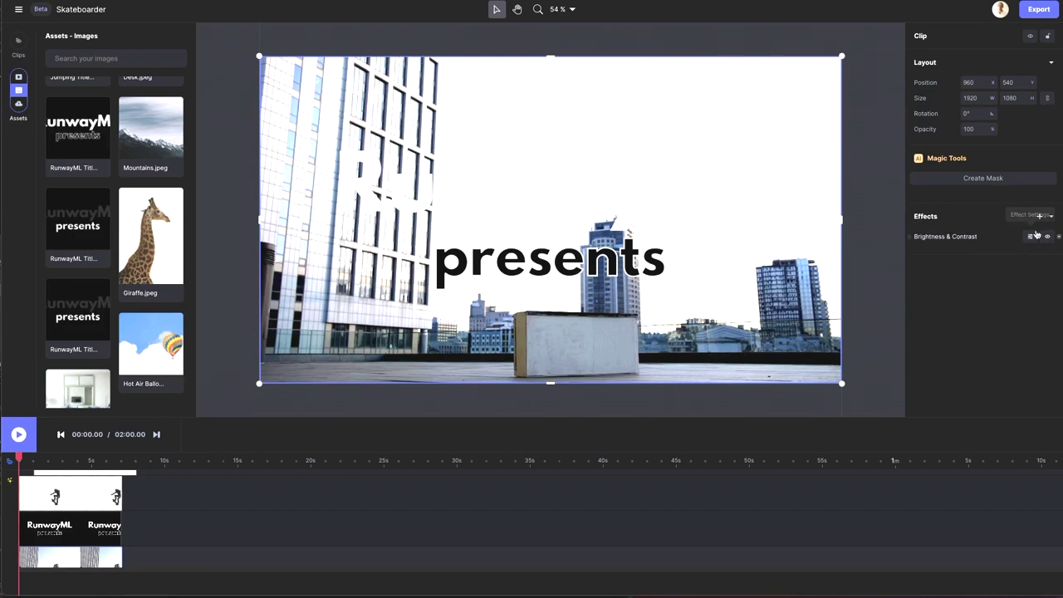
left_click(1037, 236)
mouse_move(1033, 252)
left_mouse_down()
mouse_move(989, 267)
mouse_move(1027, 250)
mouse_move(1016, 251)
left_mouse_up()
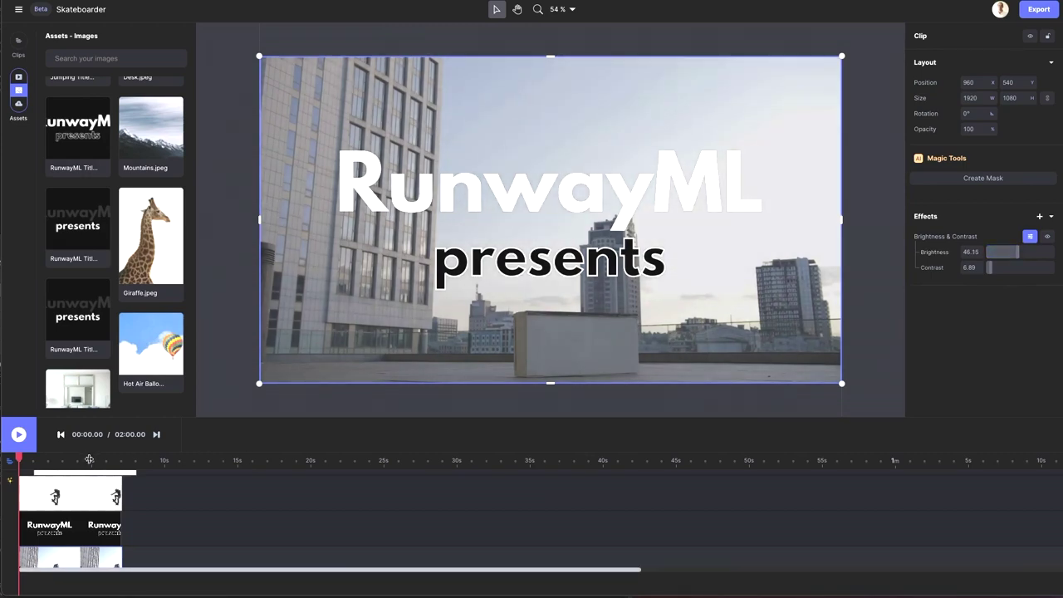